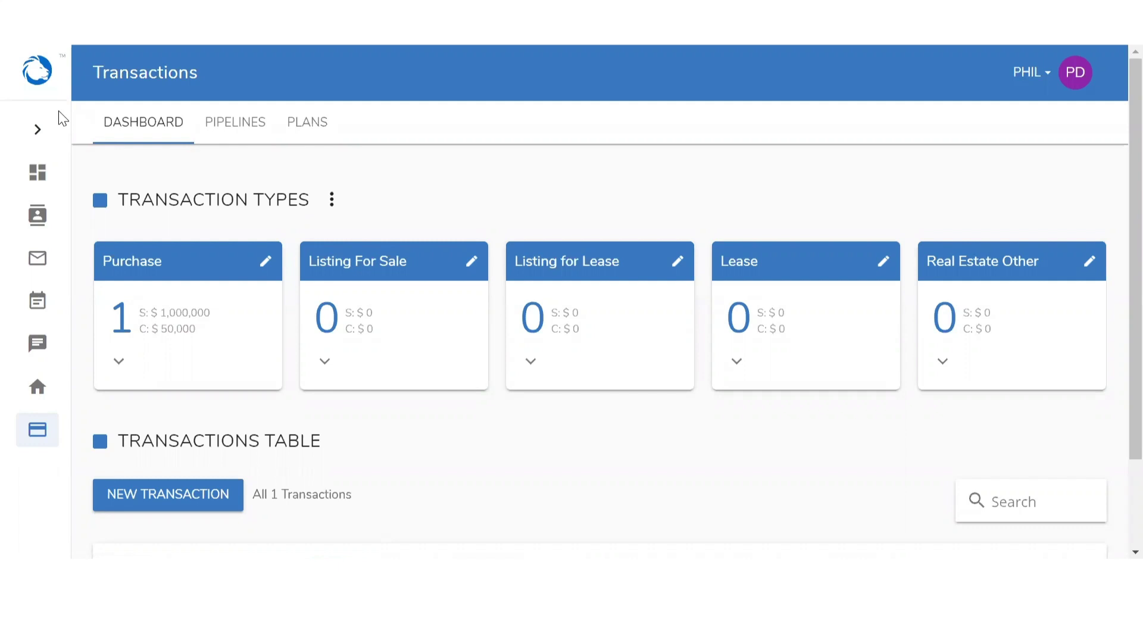
Expand and collapse the sidebar, then click around the transactions dashboard
{"action": "left_click", "coordinate": [37, 130]}
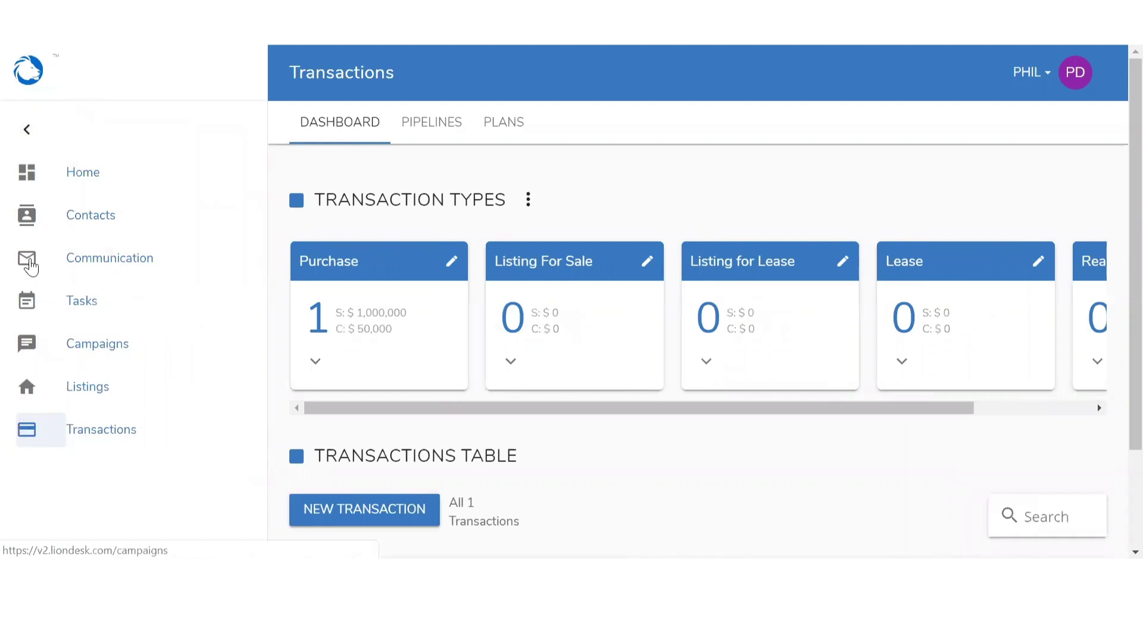
{"action": "left_click", "coordinate": [26, 130]}
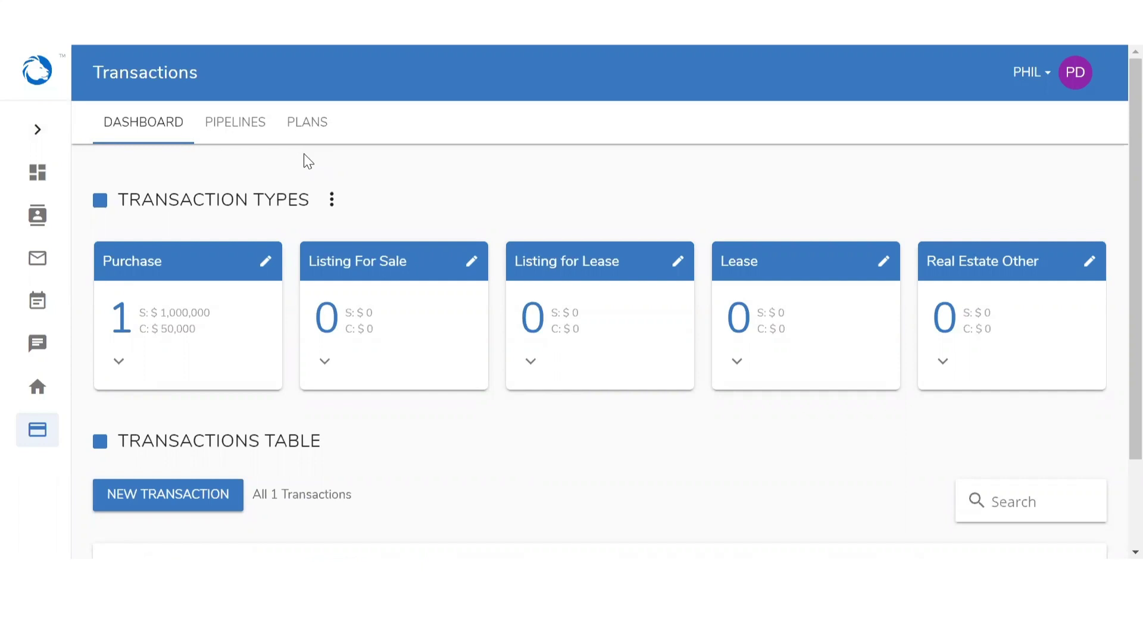
{"action": "left_click", "coordinate": [149, 128]}
{"action": "left_click", "coordinate": [226, 128]}
{"action": "left_click", "coordinate": [298, 125]}
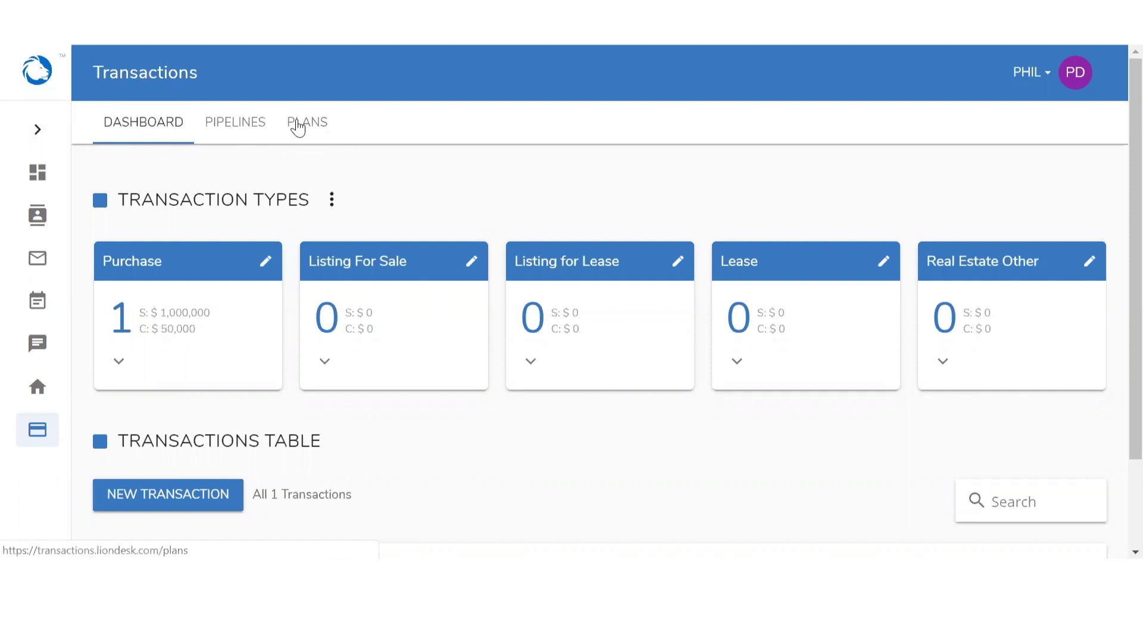
{"action": "left_click", "coordinate": [133, 260]}
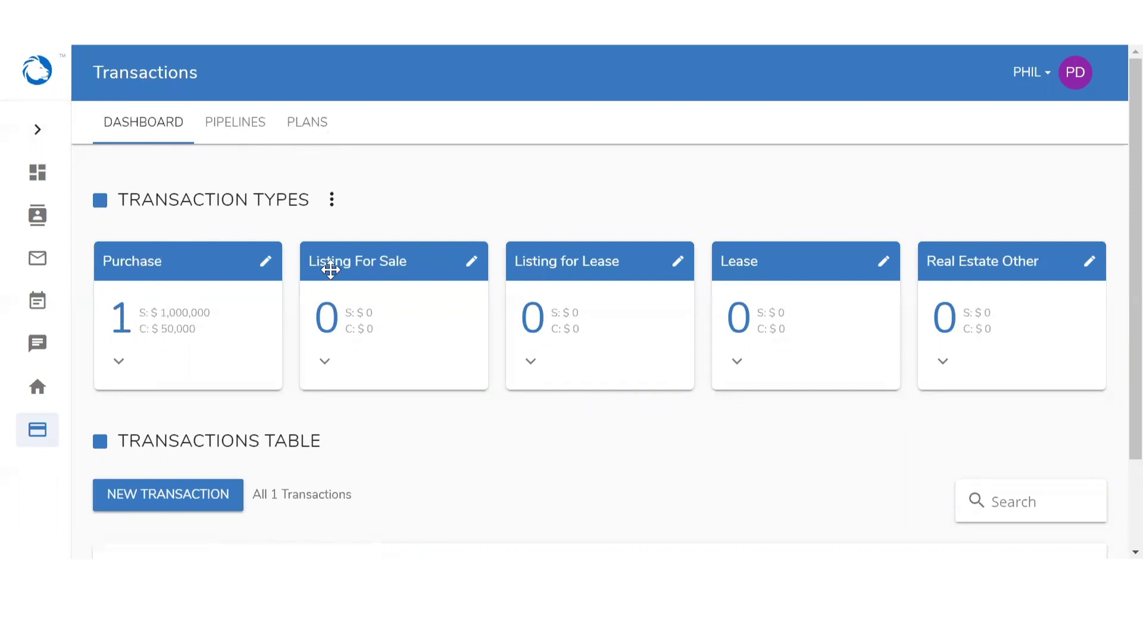
{"action": "left_click", "coordinate": [339, 263]}
{"action": "left_click", "coordinate": [556, 254]}
Expand the Purchase card's pipeline panel and scroll to the table listing the LionDesk deal
{"action": "left_click", "coordinate": [119, 361]}
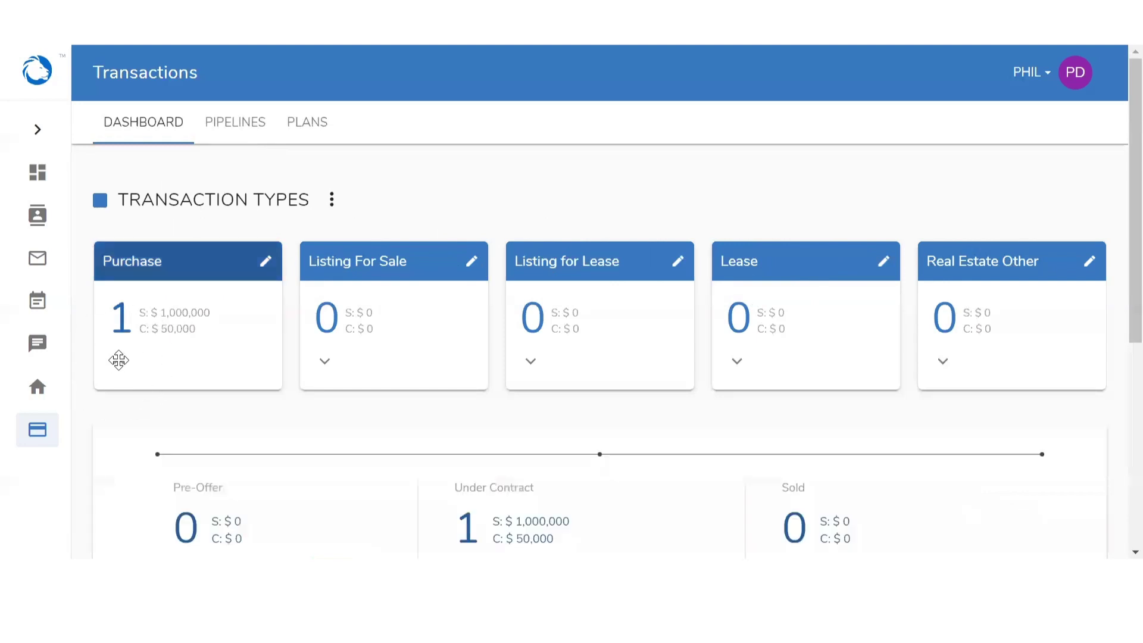
{"action": "scroll", "coordinate": [118, 361], "scroll_direction": "down", "scroll_amount": 2}
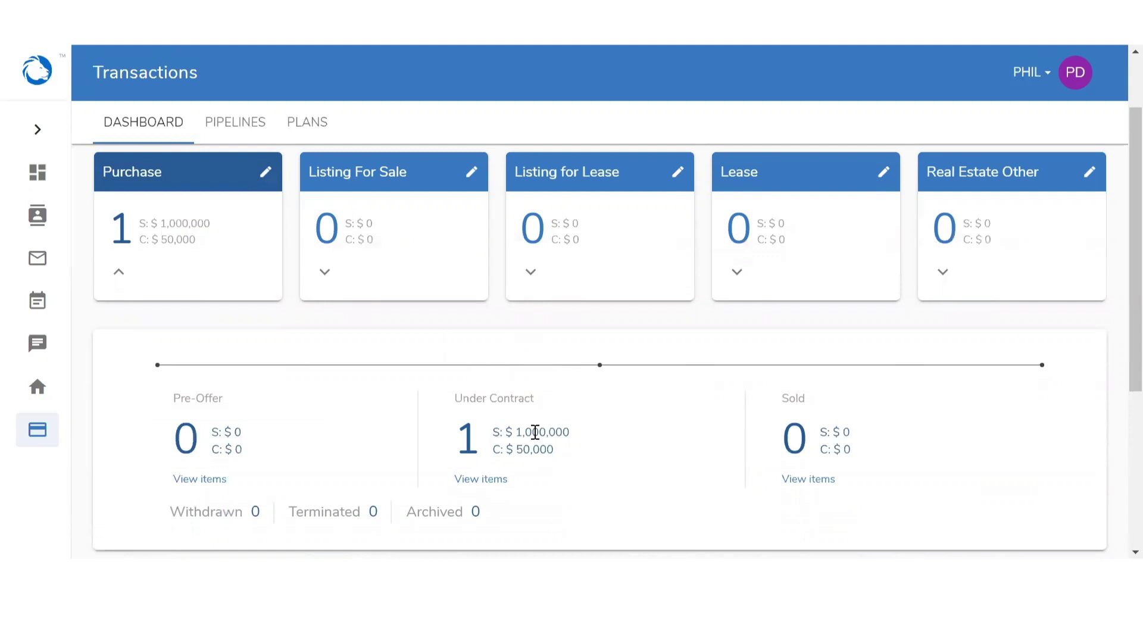
{"action": "left_click", "coordinate": [485, 481]}
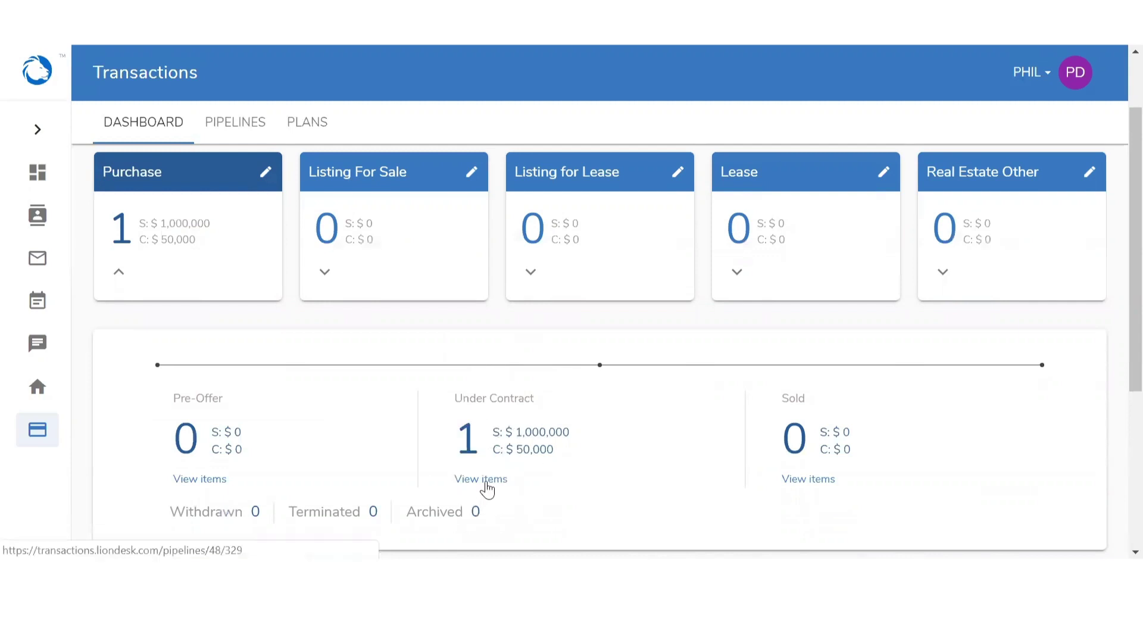
{"action": "left_click", "coordinate": [238, 135]}
{"action": "scroll", "coordinate": [337, 381], "scroll_direction": "down", "scroll_amount": 5}
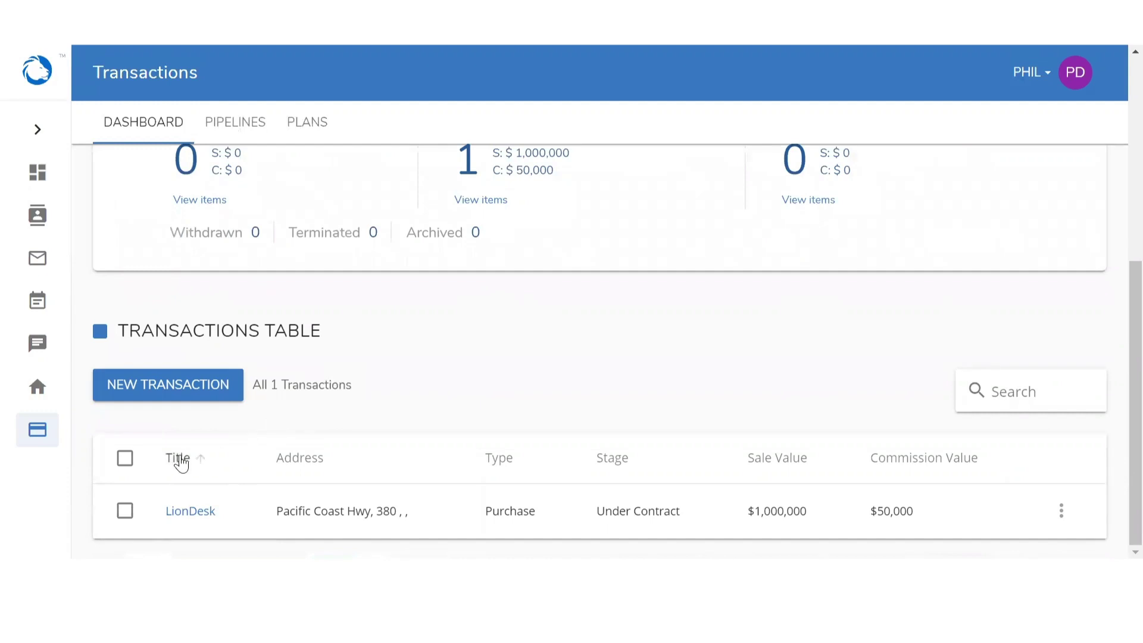
{"action": "left_click", "coordinate": [308, 467]}
{"action": "left_click", "coordinate": [495, 459]}
{"action": "left_click", "coordinate": [613, 460]}
{"action": "left_click", "coordinate": [786, 463]}
{"action": "left_click", "coordinate": [937, 464]}
{"action": "left_click", "coordinate": [1062, 516]}
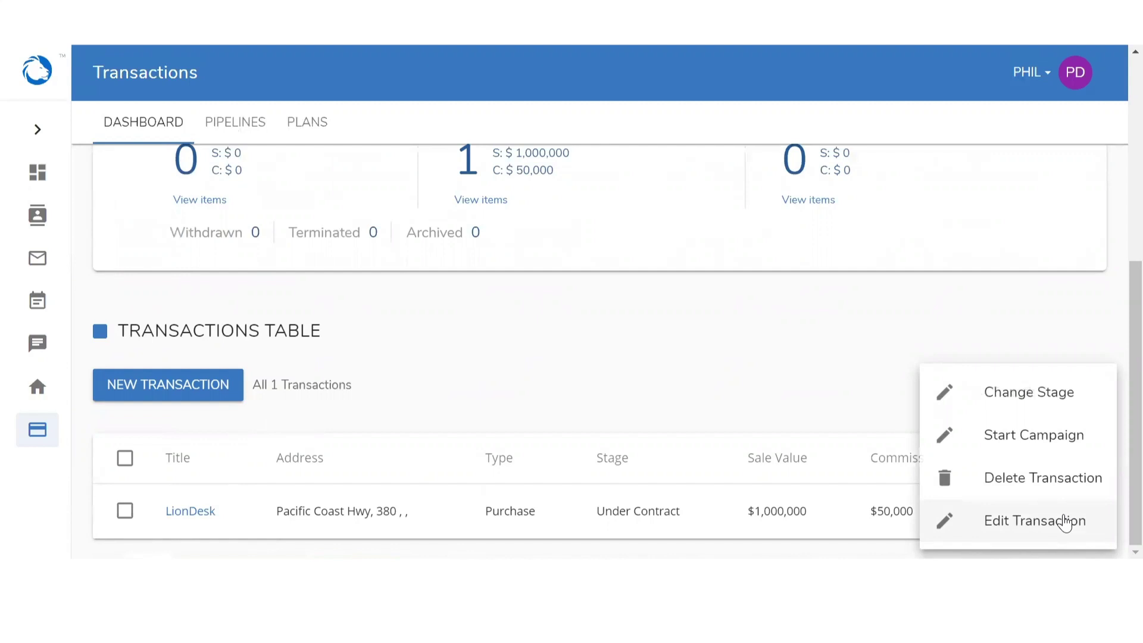
{"action": "left_click", "coordinate": [872, 409]}
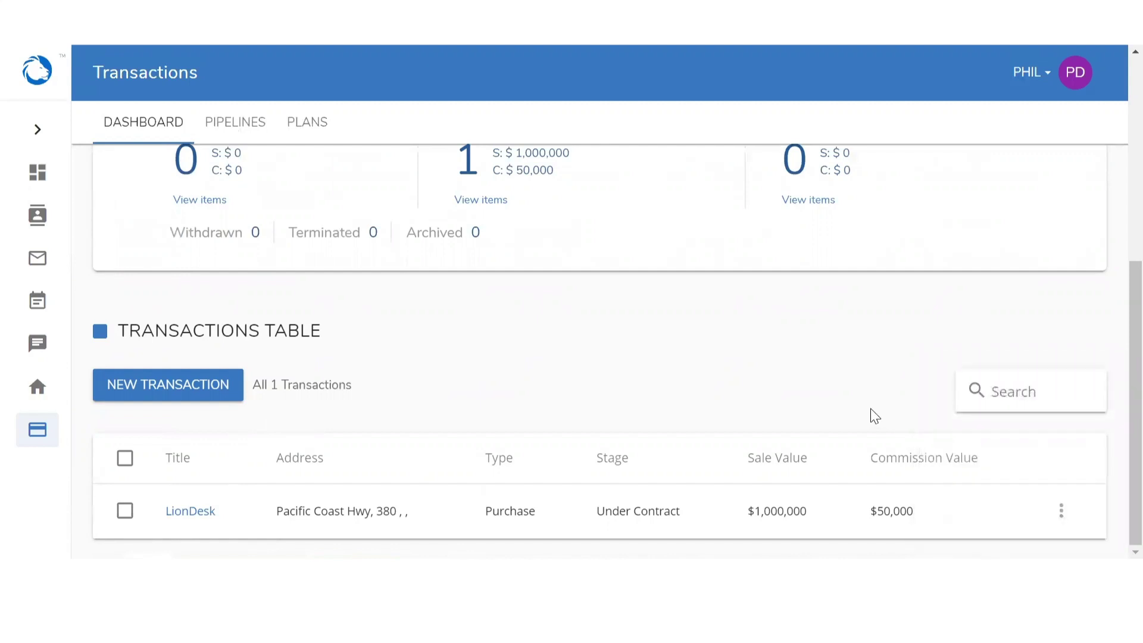
{"action": "left_click", "coordinate": [153, 386]}
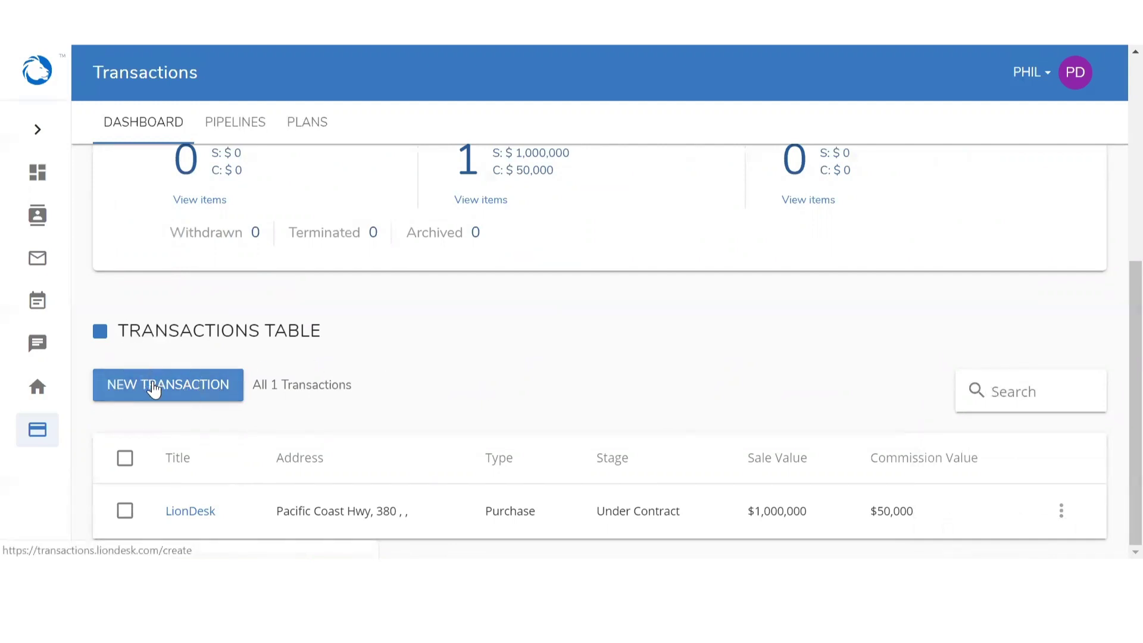
Create a new transaction titled 'First Sale' with type Purchase and stage Pre-Offer
{"action": "left_click", "coordinate": [153, 387]}
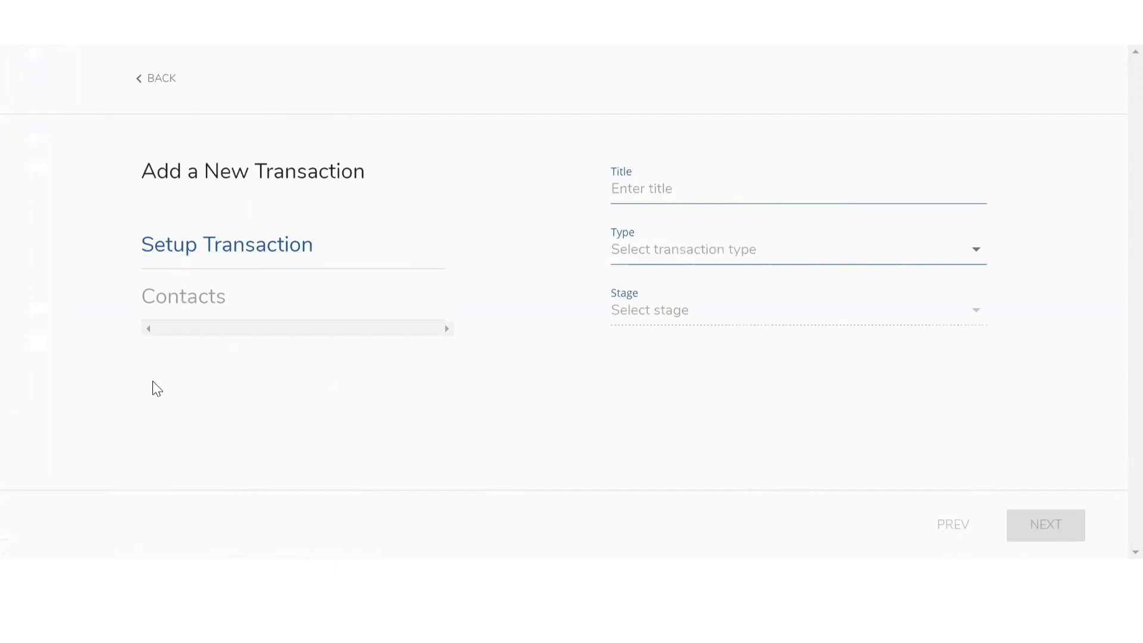
{"action": "left_click", "coordinate": [692, 181]}
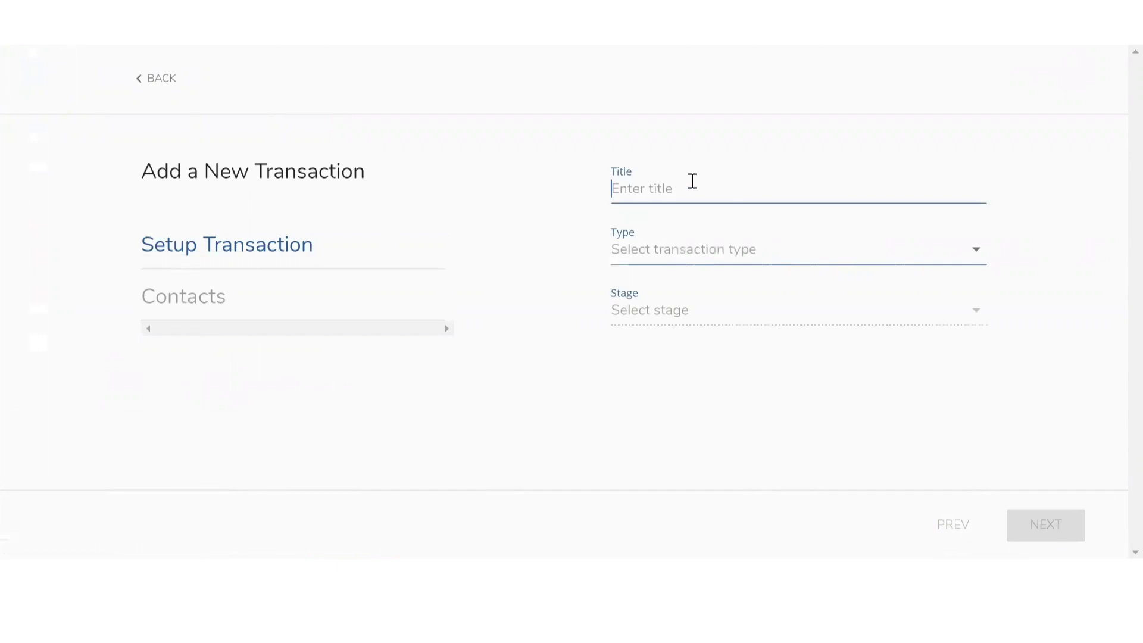
{"action": "type", "text": "Fir"}
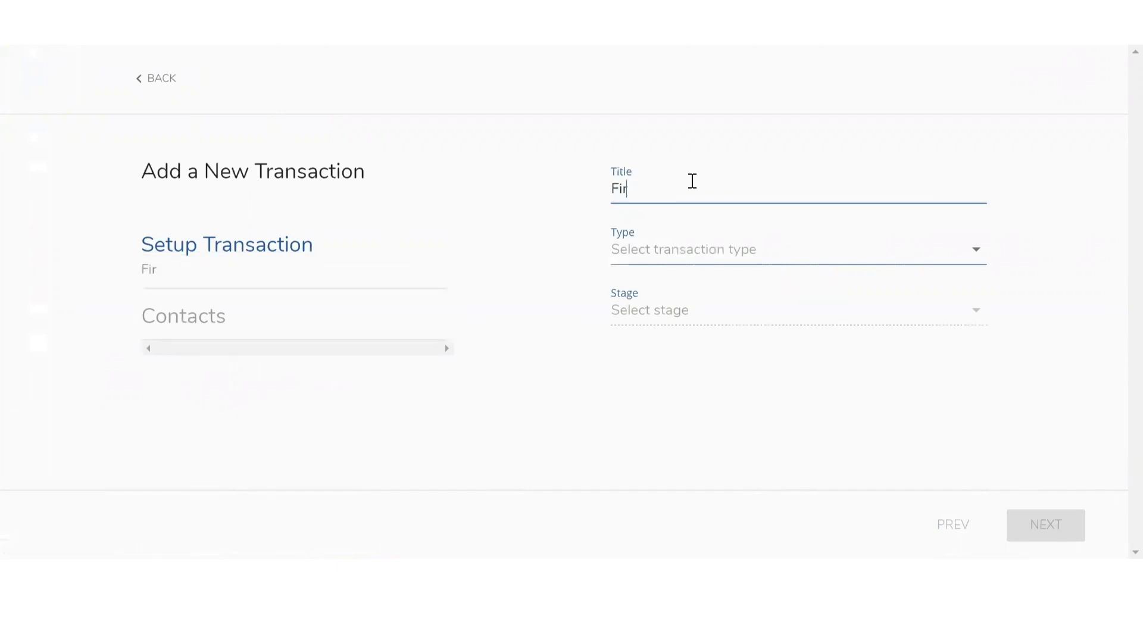
{"action": "type", "text": "st Sale"}
{"action": "left_click", "coordinate": [684, 253]}
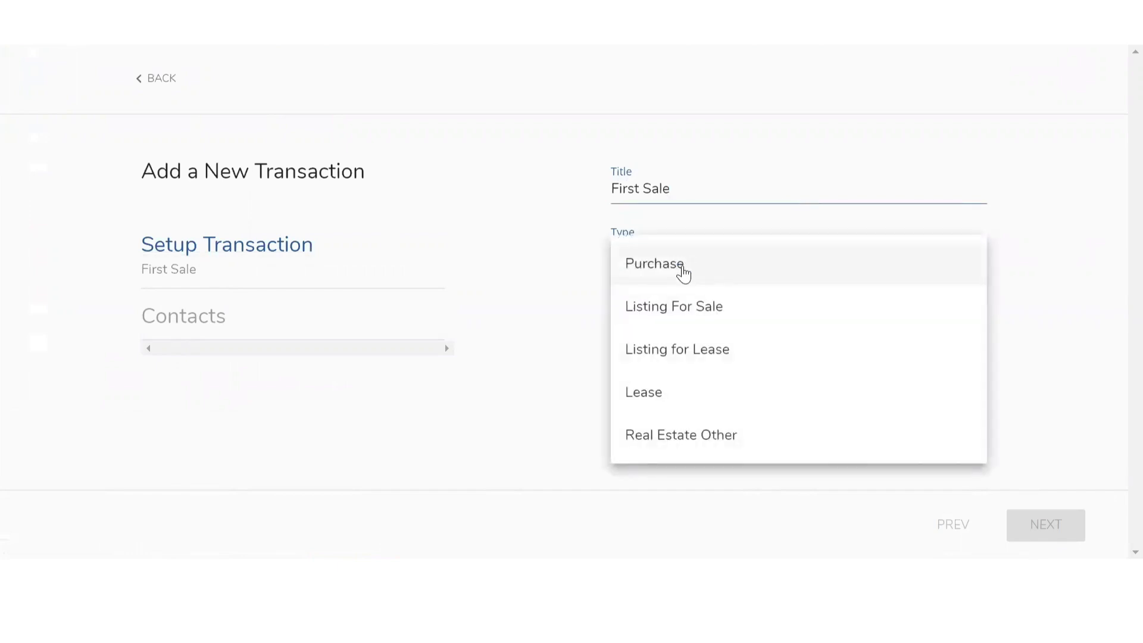
{"action": "left_click", "coordinate": [683, 271]}
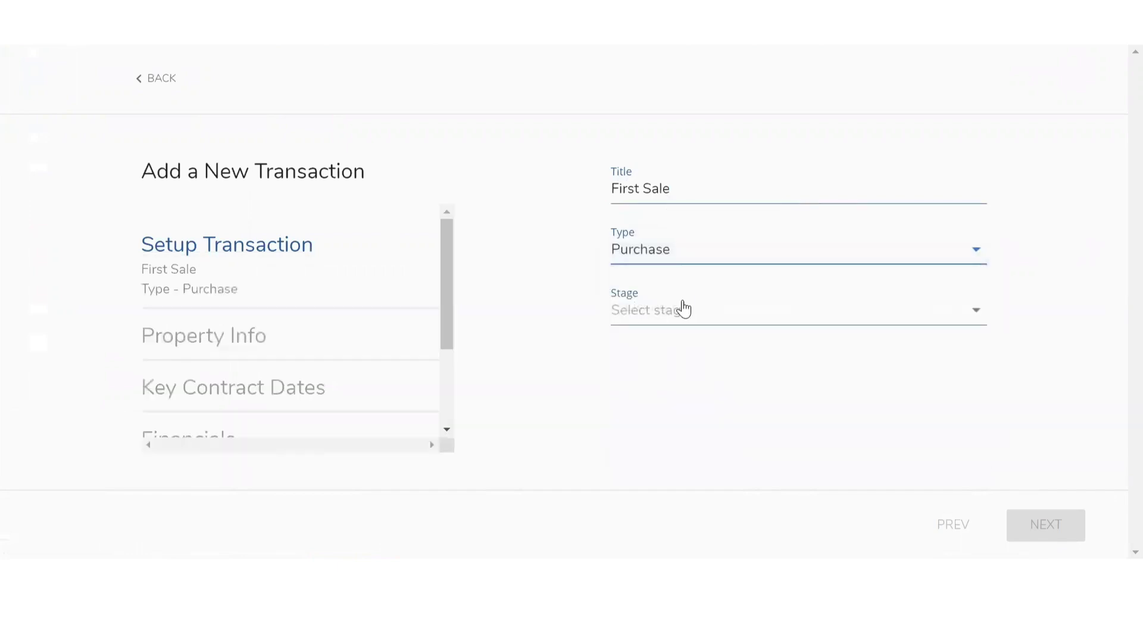
{"action": "left_click", "coordinate": [684, 313]}
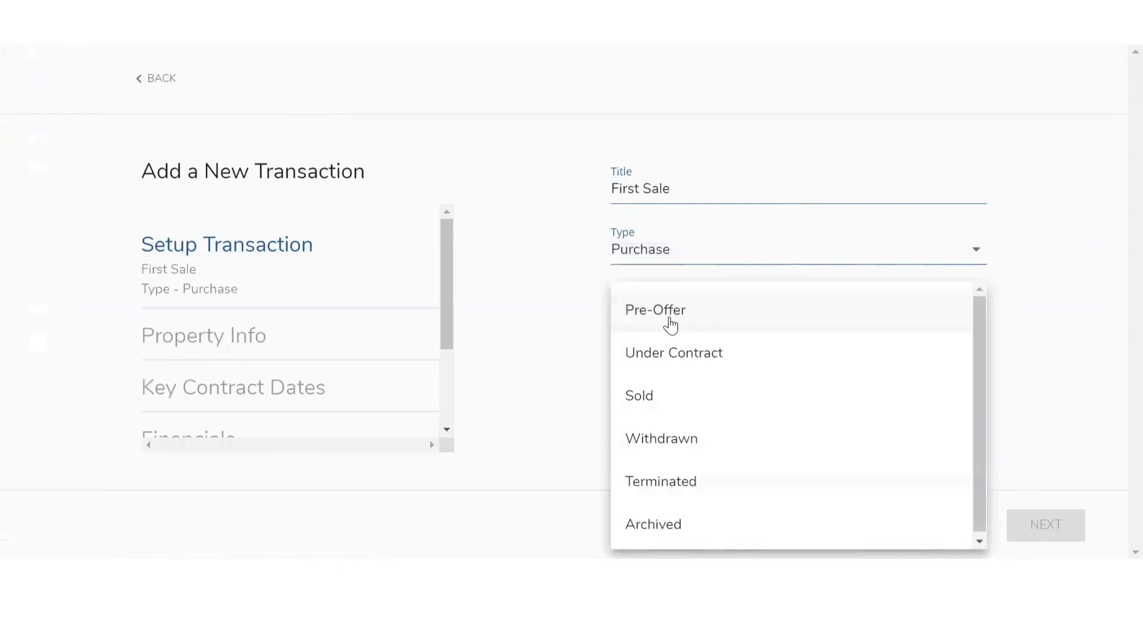
{"action": "left_click", "coordinate": [671, 324]}
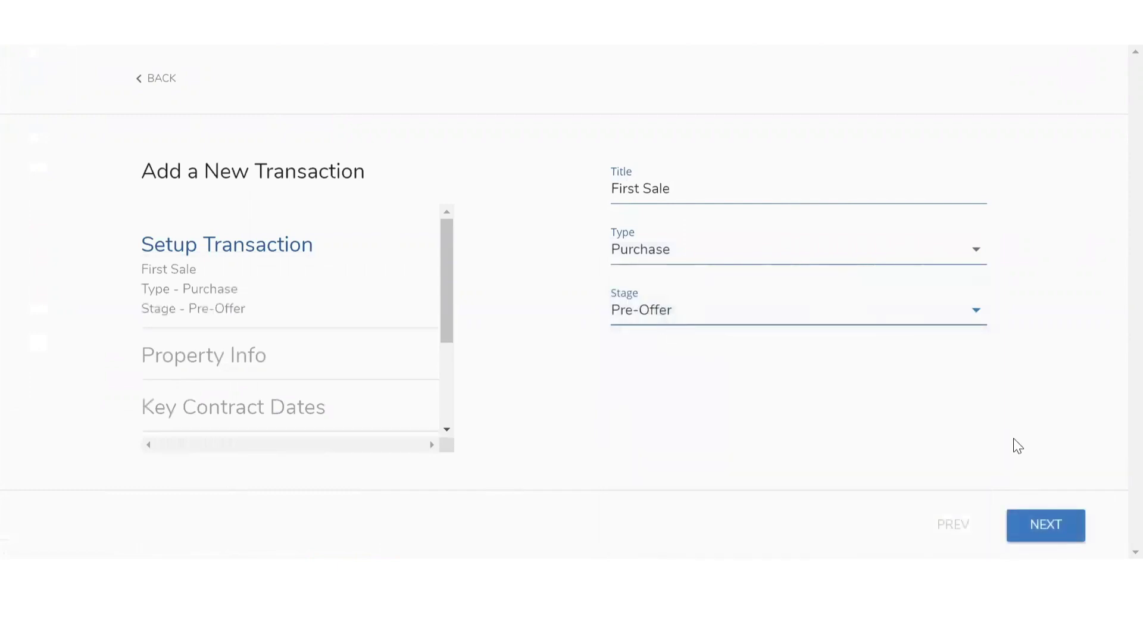
{"action": "left_click", "coordinate": [1056, 534]}
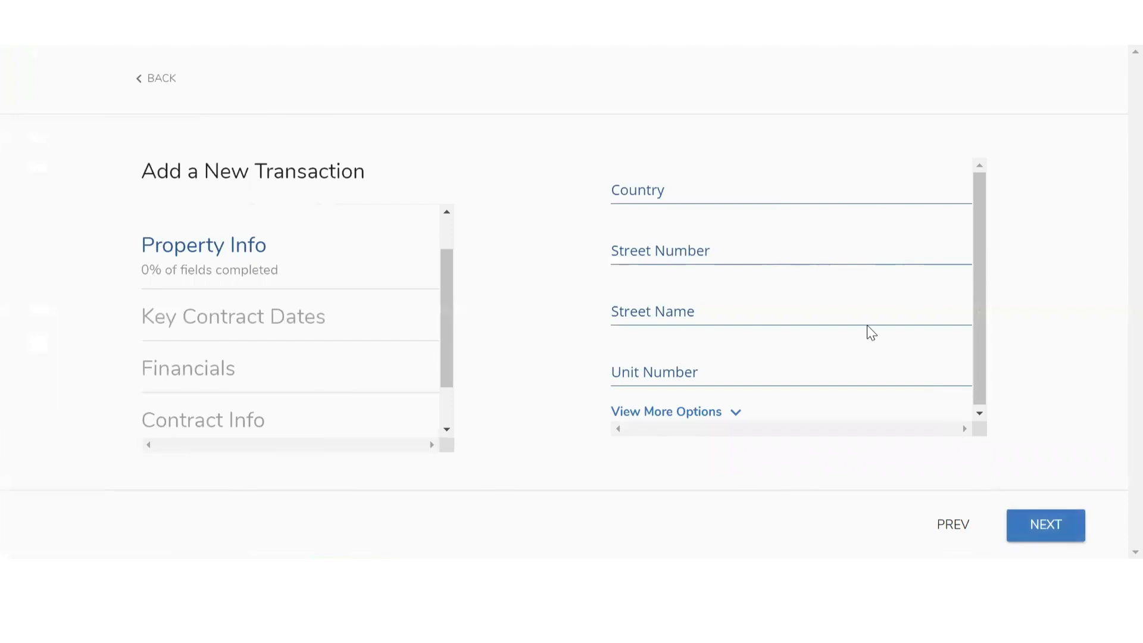
{"action": "left_click", "coordinate": [667, 185]}
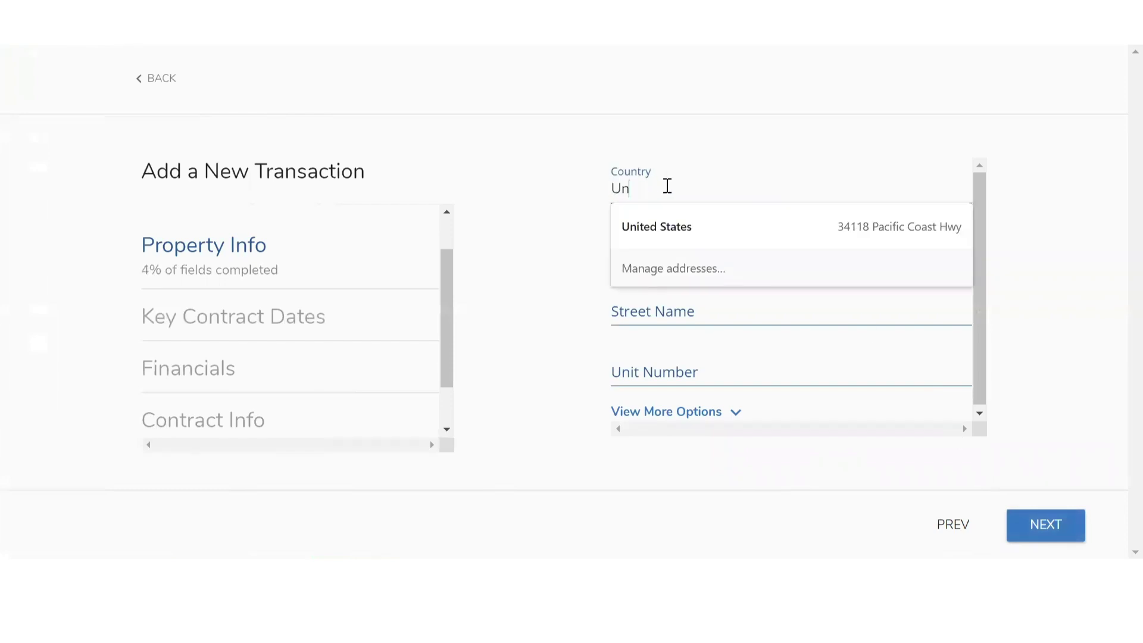
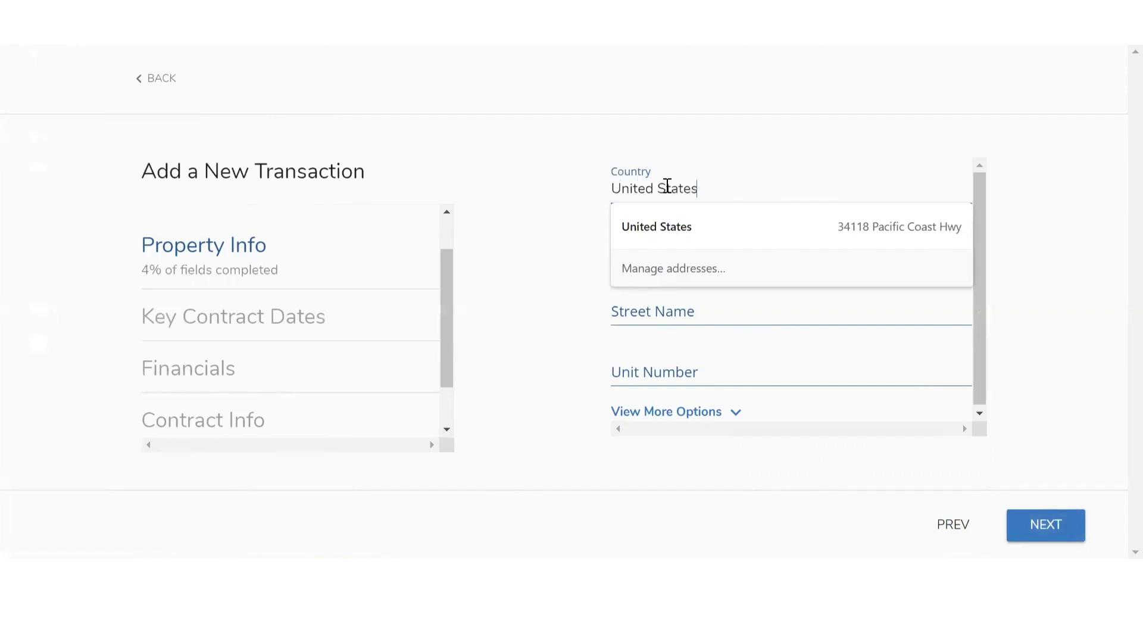
{"action": "key", "text": "Tab"}
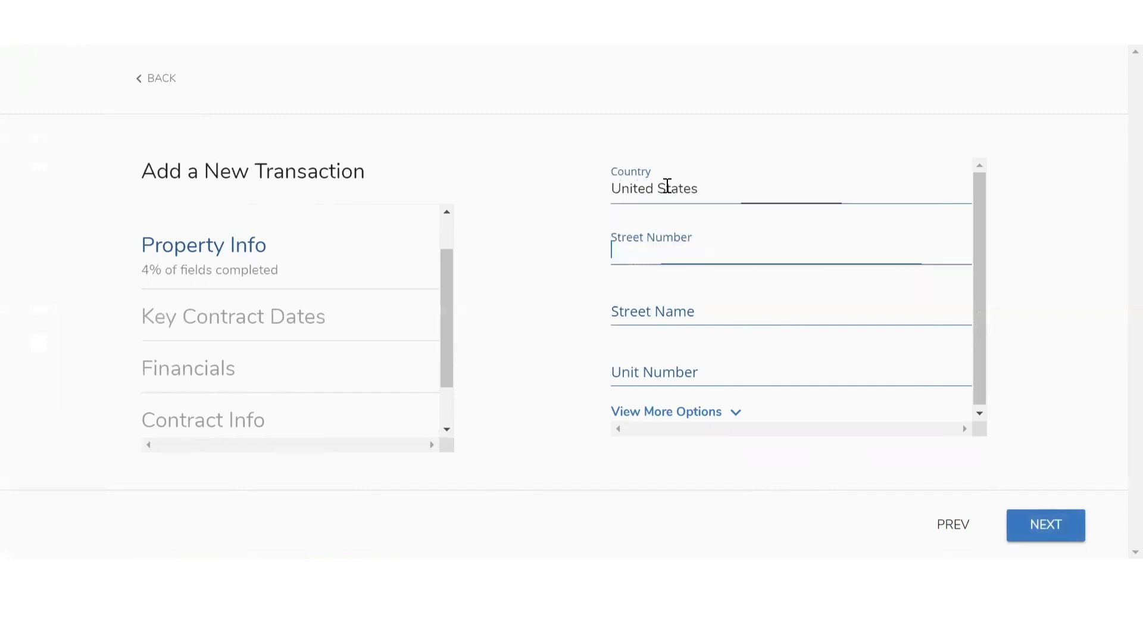
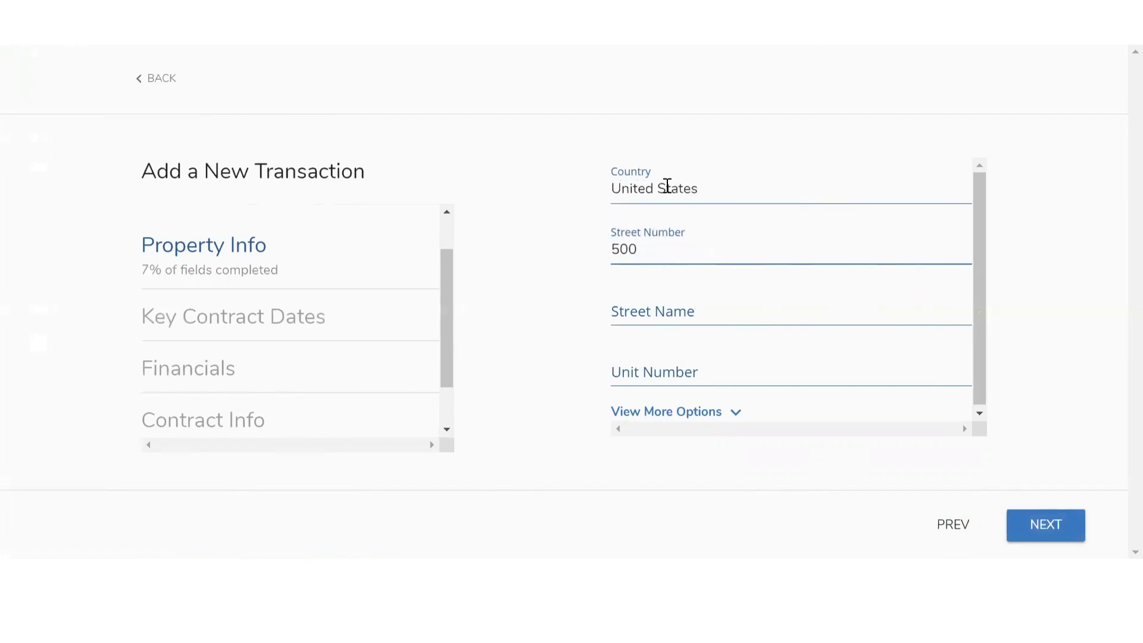
{"action": "key", "text": "Tab"}
{"action": "key", "text": "Tab"}
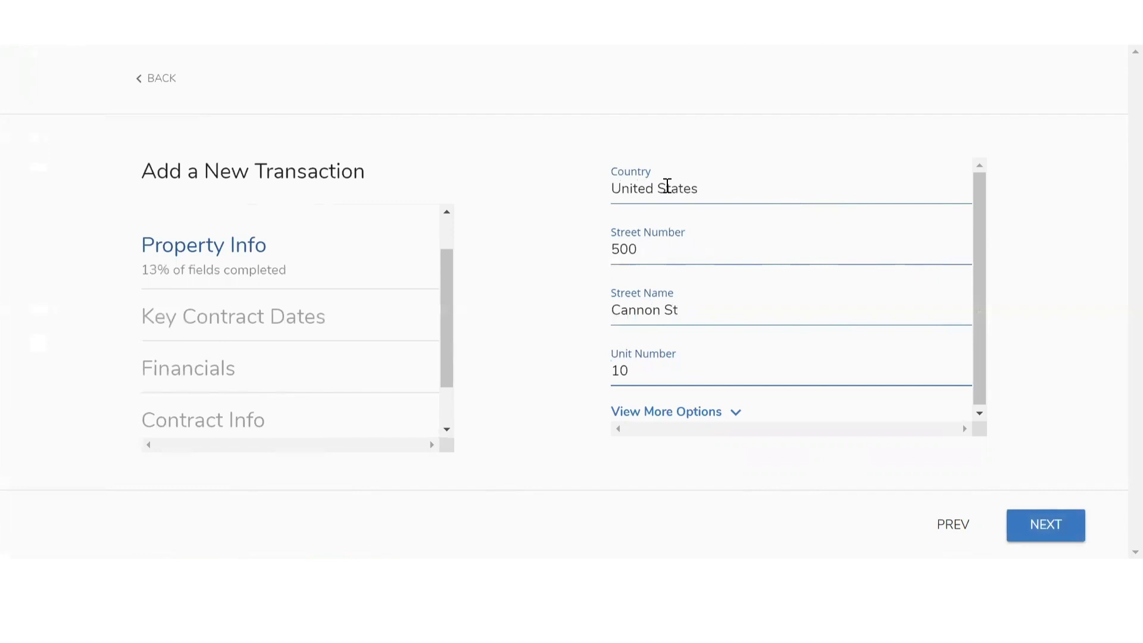
{"action": "left_click", "coordinate": [663, 417]}
{"action": "left_click", "coordinate": [665, 420]}
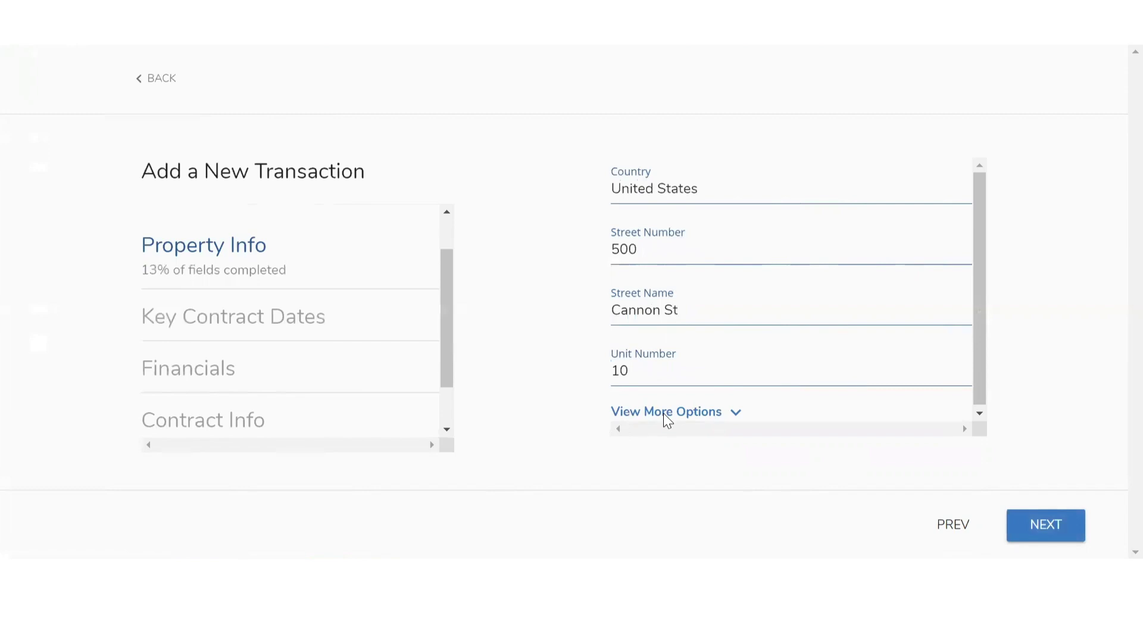
{"action": "left_click", "coordinate": [1046, 532]}
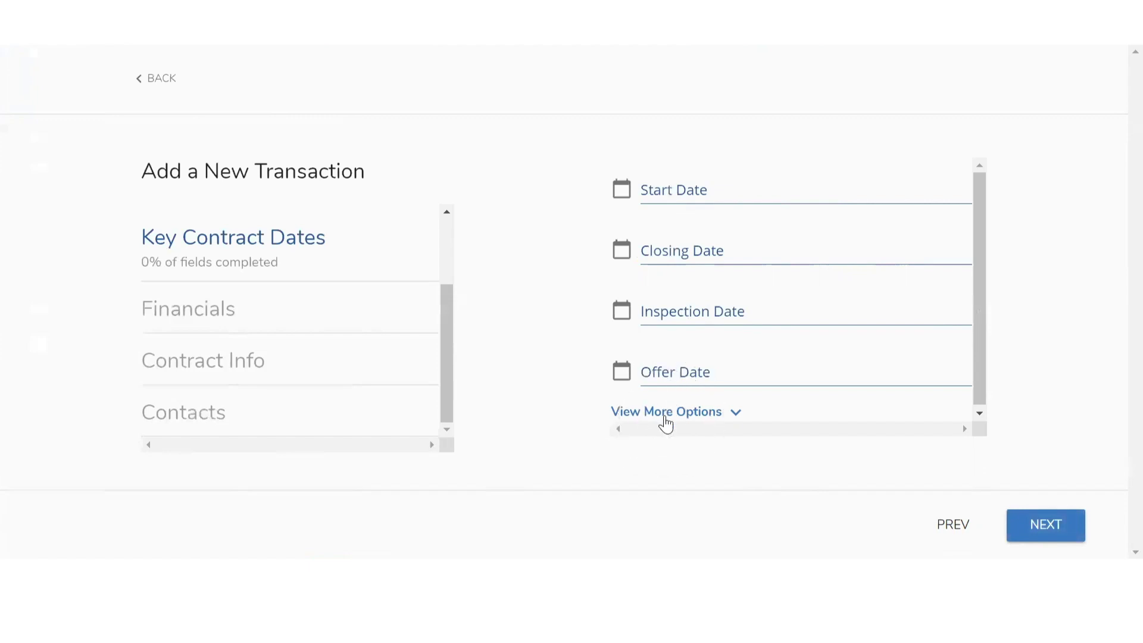
Set the start date to 2019-06-05 and the closing date to 2019-07-06
{"action": "left_click", "coordinate": [657, 196]}
{"action": "left_click", "coordinate": [636, 273]}
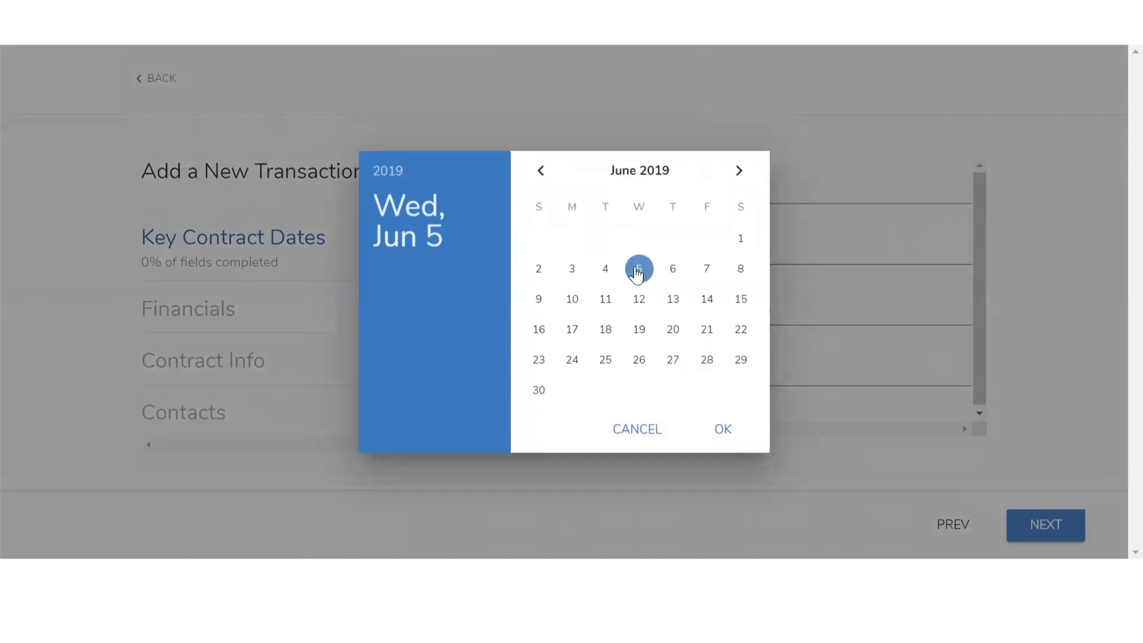
{"action": "left_click", "coordinate": [724, 431]}
{"action": "left_click", "coordinate": [686, 255]}
{"action": "left_click", "coordinate": [742, 169]}
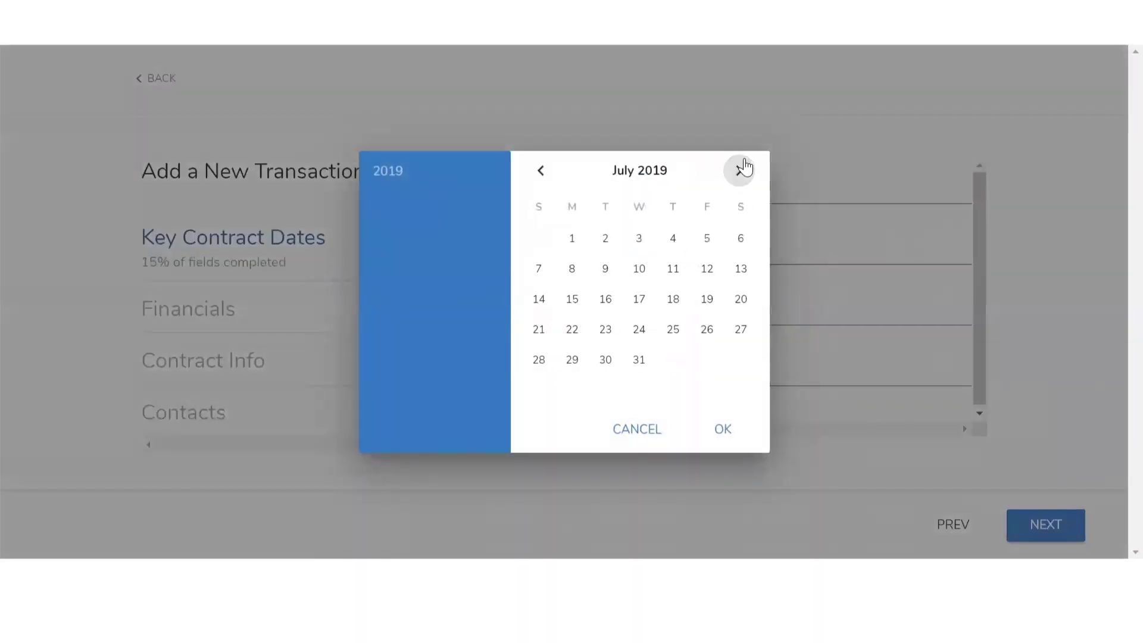
{"action": "left_click", "coordinate": [741, 241]}
{"action": "left_click", "coordinate": [723, 434]}
Set the inspection date to 2019-06-12 and the offer date to 2019-06-06
{"action": "left_click", "coordinate": [706, 307]}
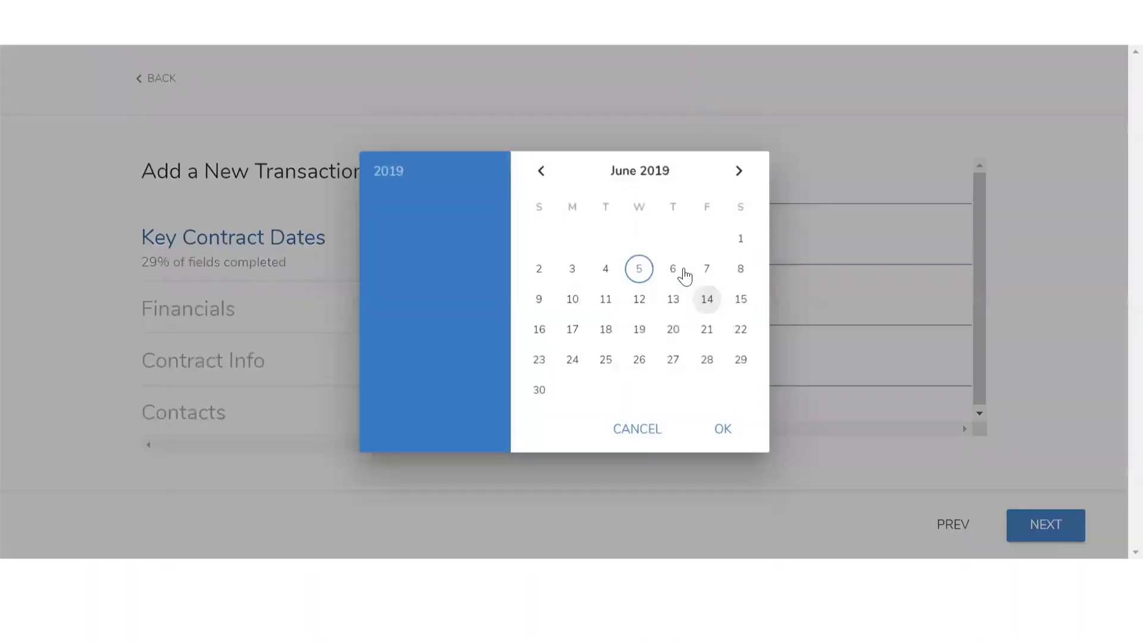
{"action": "left_click", "coordinate": [637, 299]}
{"action": "left_click", "coordinate": [720, 427]}
{"action": "left_click", "coordinate": [713, 366]}
{"action": "left_click", "coordinate": [673, 269]}
{"action": "left_click", "coordinate": [730, 442]}
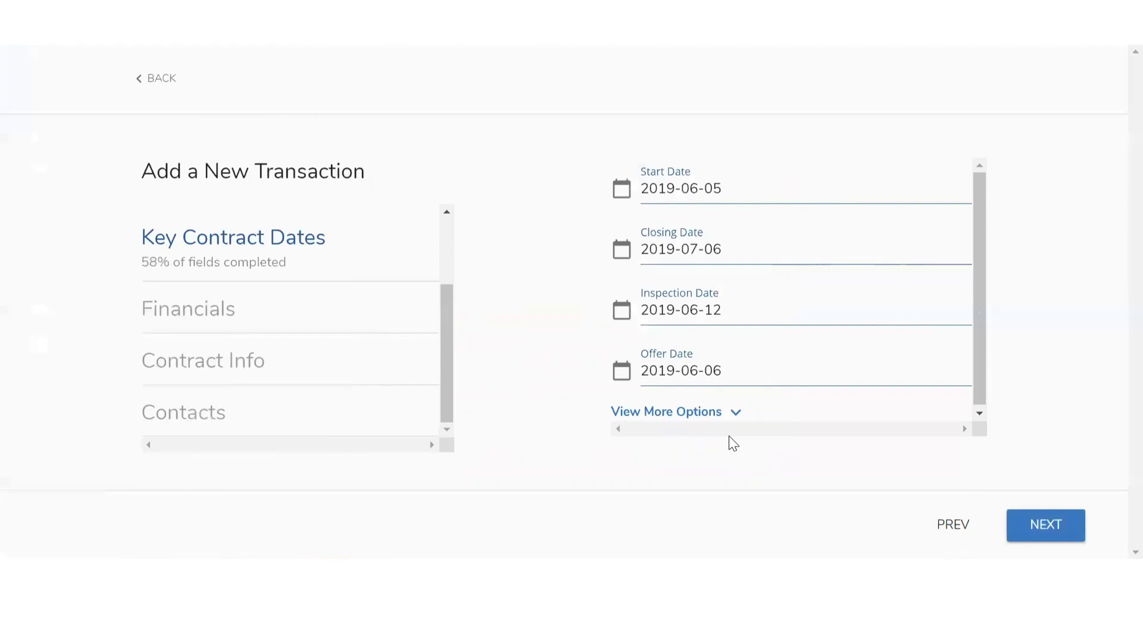
{"action": "left_click", "coordinate": [1023, 535]}
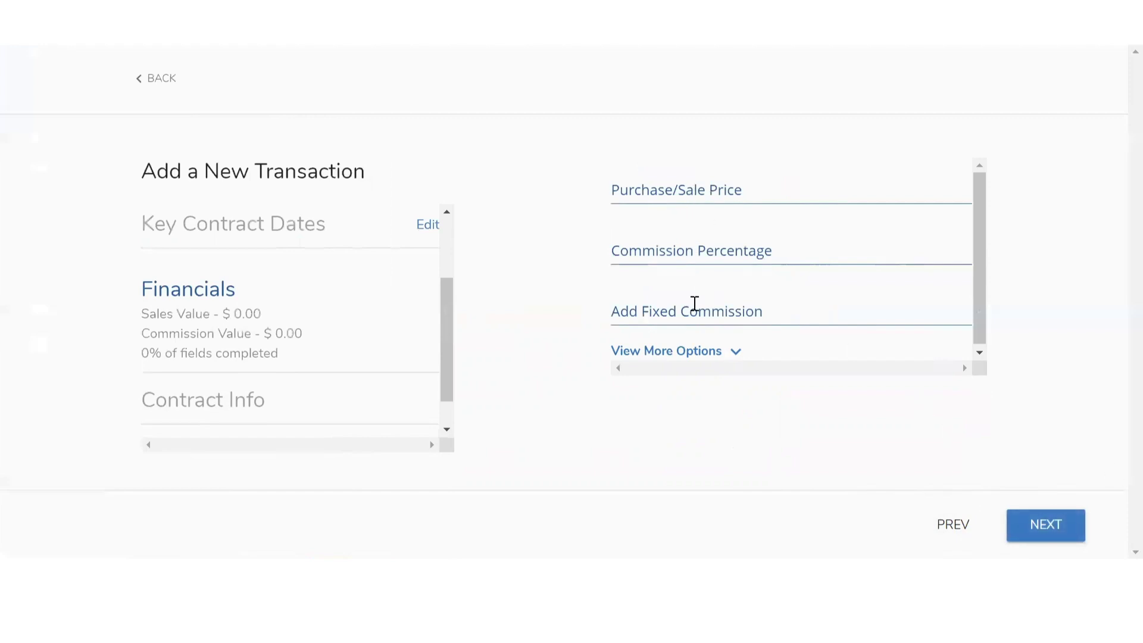
Enter a 1,000,000 purchase/sale price and a 3% commission
{"action": "left_click", "coordinate": [678, 359]}
{"action": "left_click", "coordinate": [659, 190]}
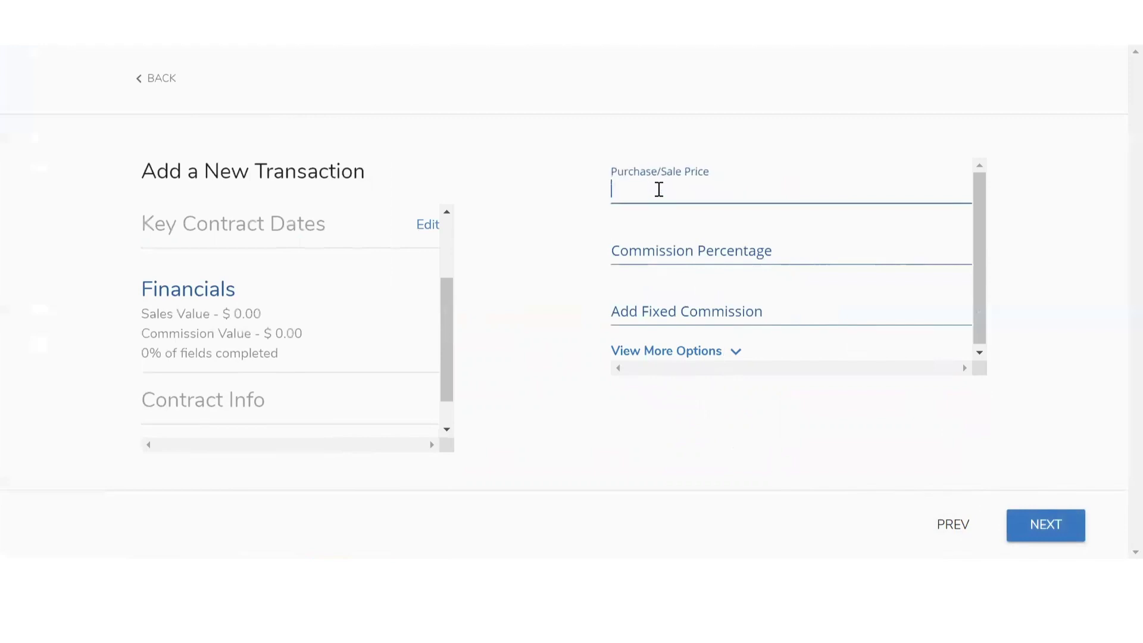
{"action": "type", "text": "1,000,000"}
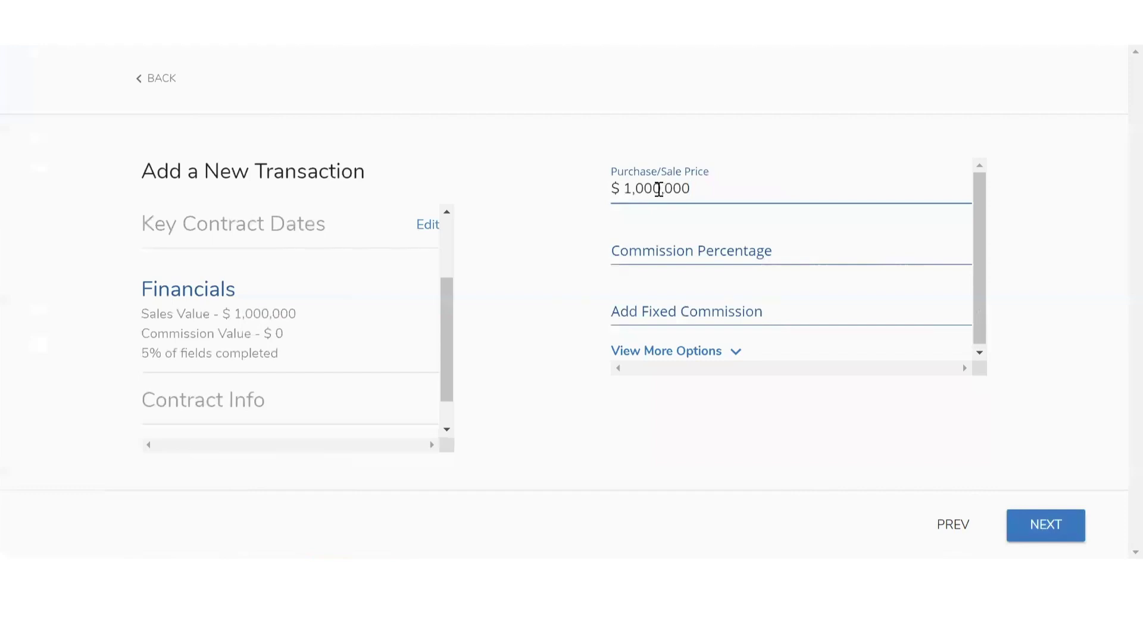
{"action": "key", "text": "Tab"}
{"action": "type", "text": "3"}
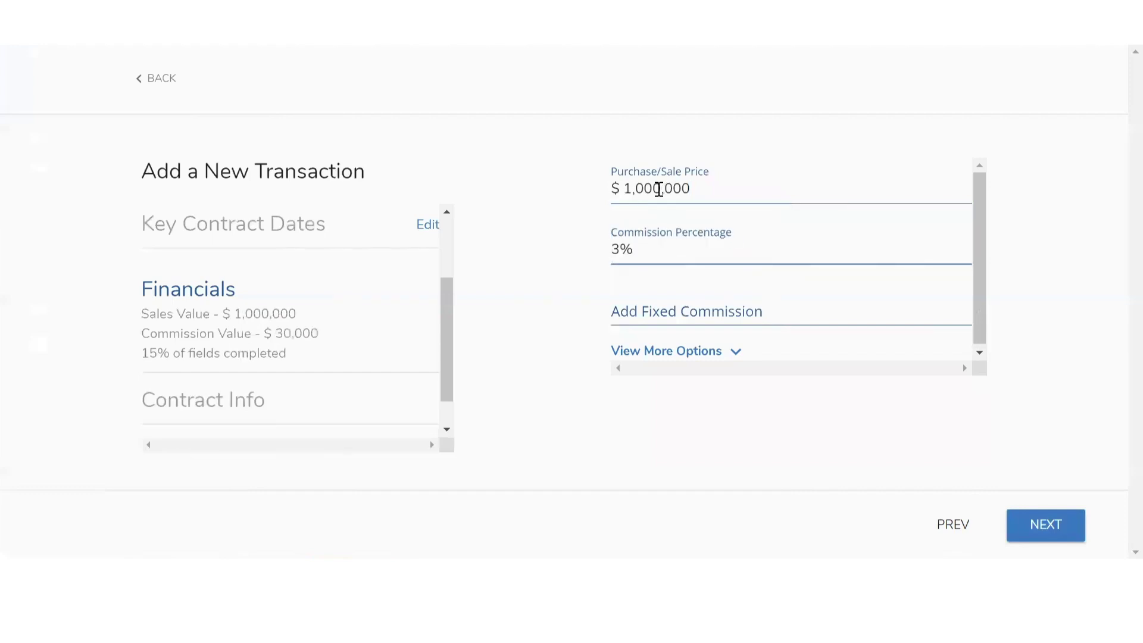
{"action": "left_click", "coordinate": [1032, 537]}
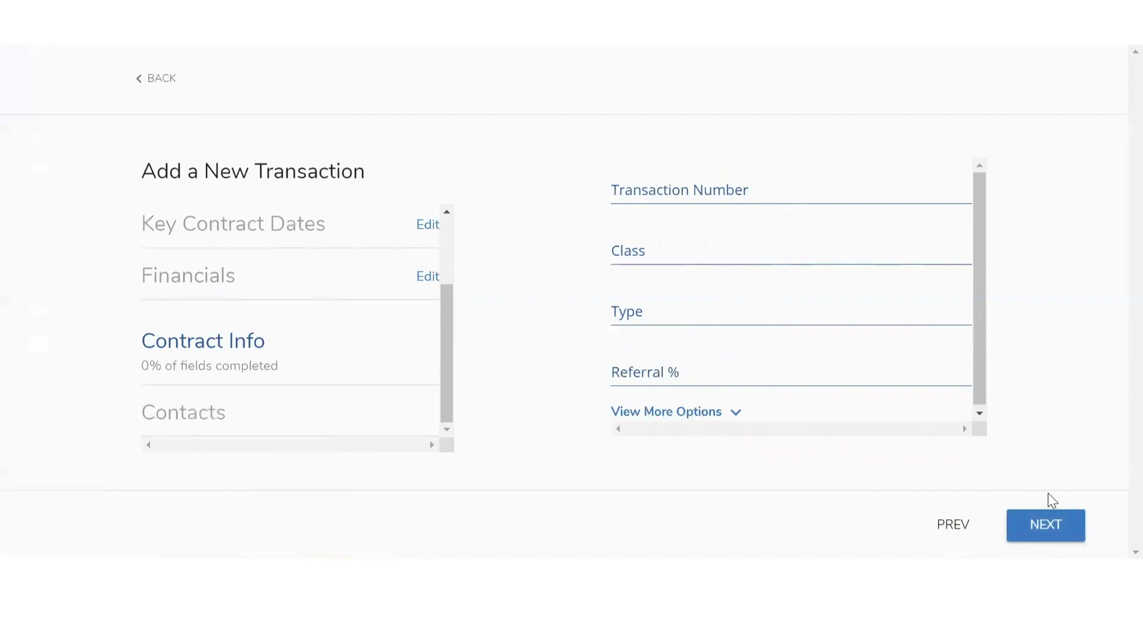
Skip the Contract Info step, leaving its fields blank
{"action": "left_click", "coordinate": [1053, 534]}
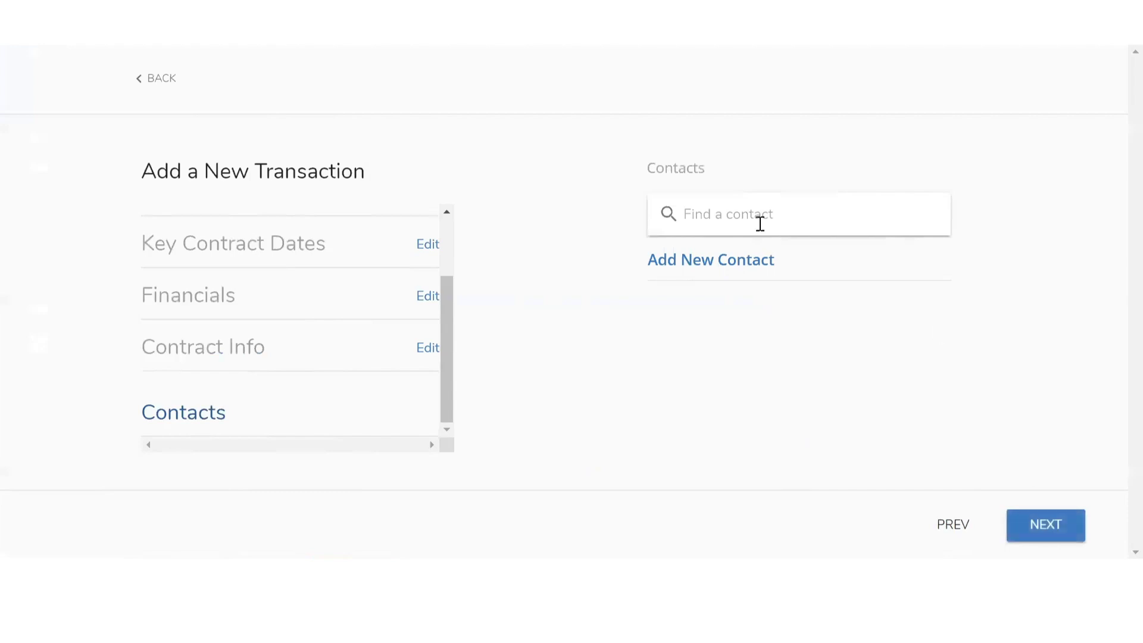
Search for 'Lion' and add the three Liondesk test contacts
{"action": "type", "text": "Lion"}
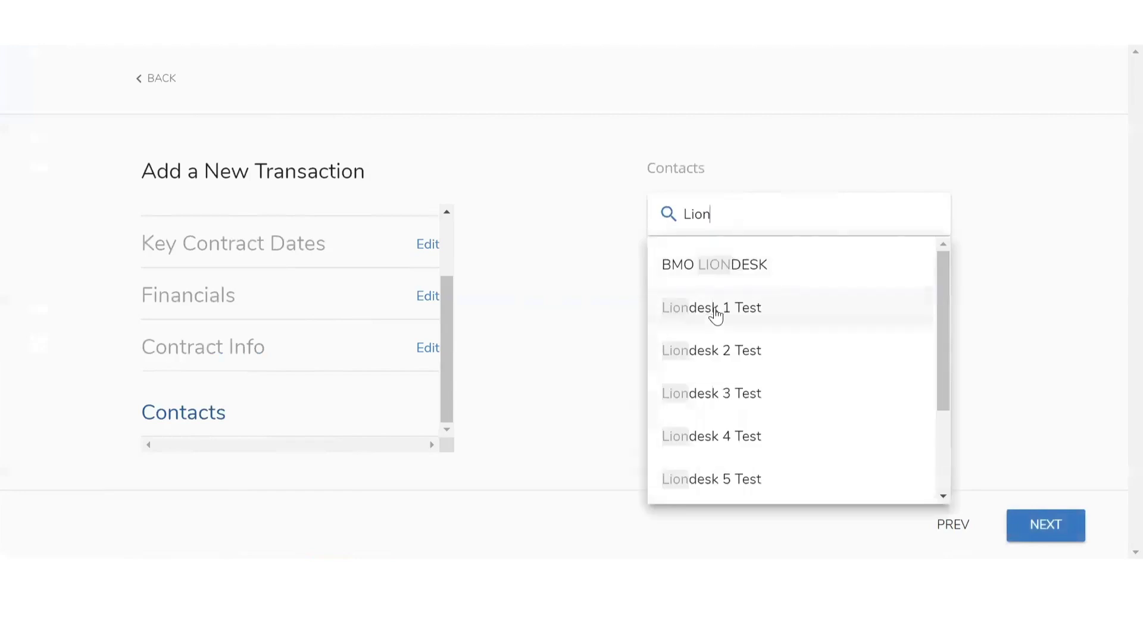
{"action": "left_click", "coordinate": [716, 312]}
{"action": "left_click", "coordinate": [732, 211]}
{"action": "type", "text": "Liond"}
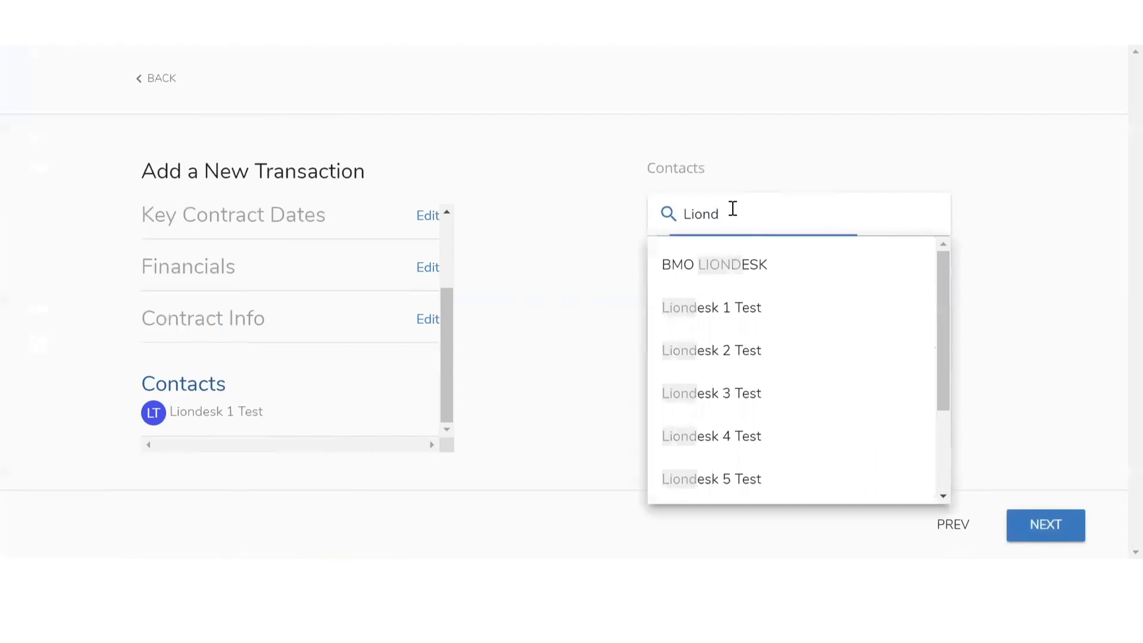
{"action": "left_click", "coordinate": [742, 364]}
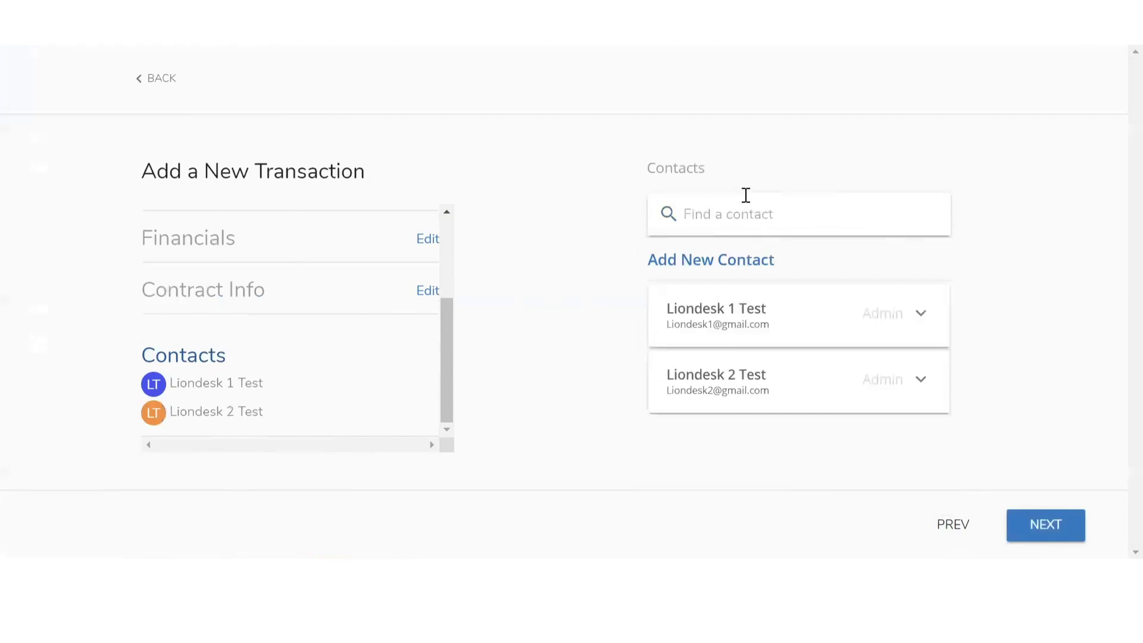
{"action": "left_click", "coordinate": [744, 208]}
{"action": "type", "text": "Lionde"}
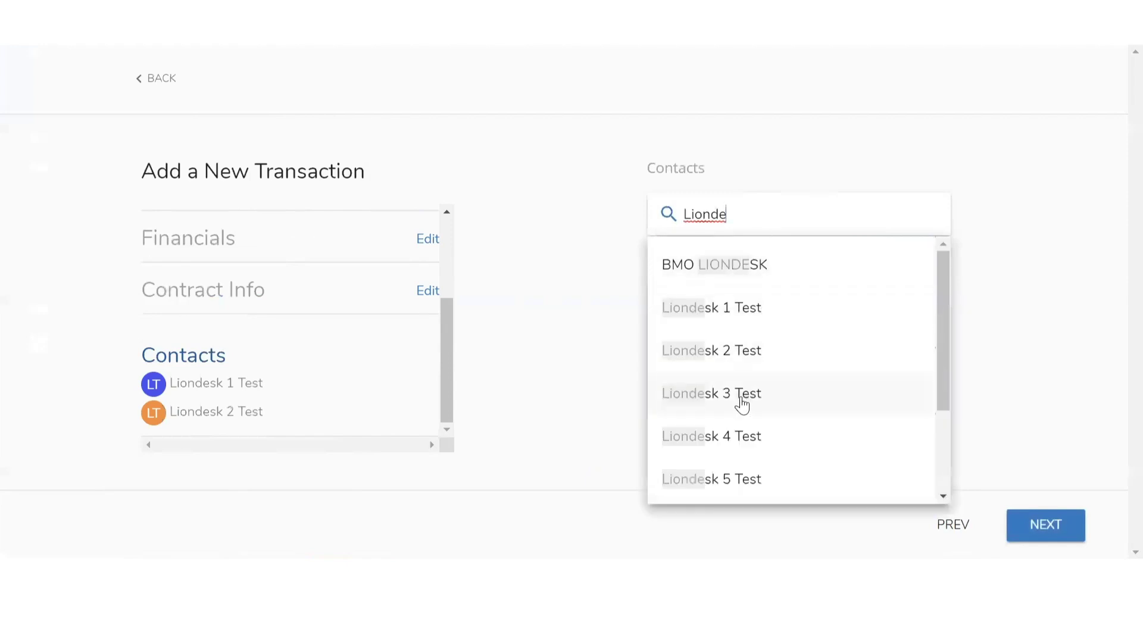
{"action": "left_click", "coordinate": [742, 396]}
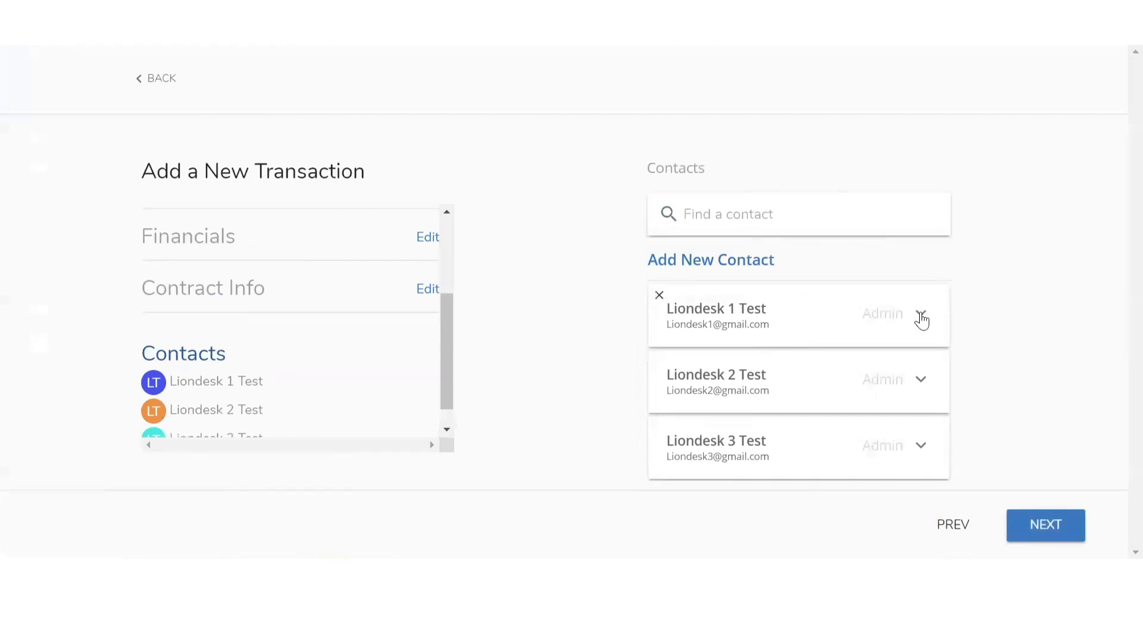
Assign the three contacts the roles Admin, Appraiser and Buyer
{"action": "left_click", "coordinate": [920, 315]}
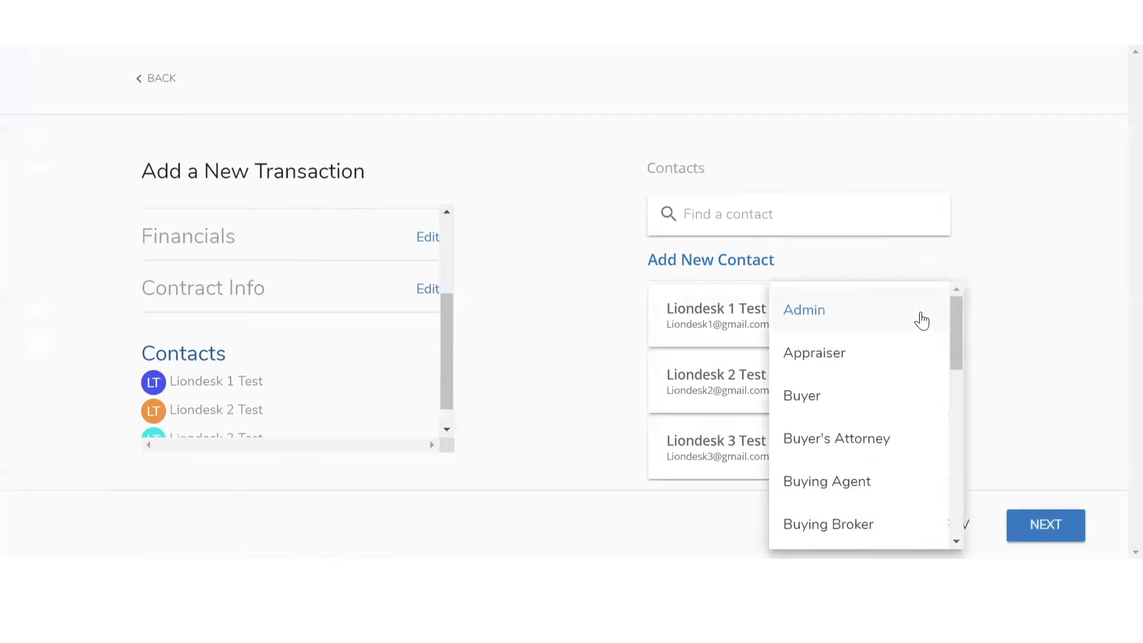
{"action": "scroll", "coordinate": [922, 320], "scroll_direction": "down", "scroll_amount": 2}
{"action": "scroll", "coordinate": [921, 320], "scroll_direction": "up", "scroll_amount": 2}
{"action": "scroll", "coordinate": [830, 493], "scroll_direction": "down", "scroll_amount": 5}
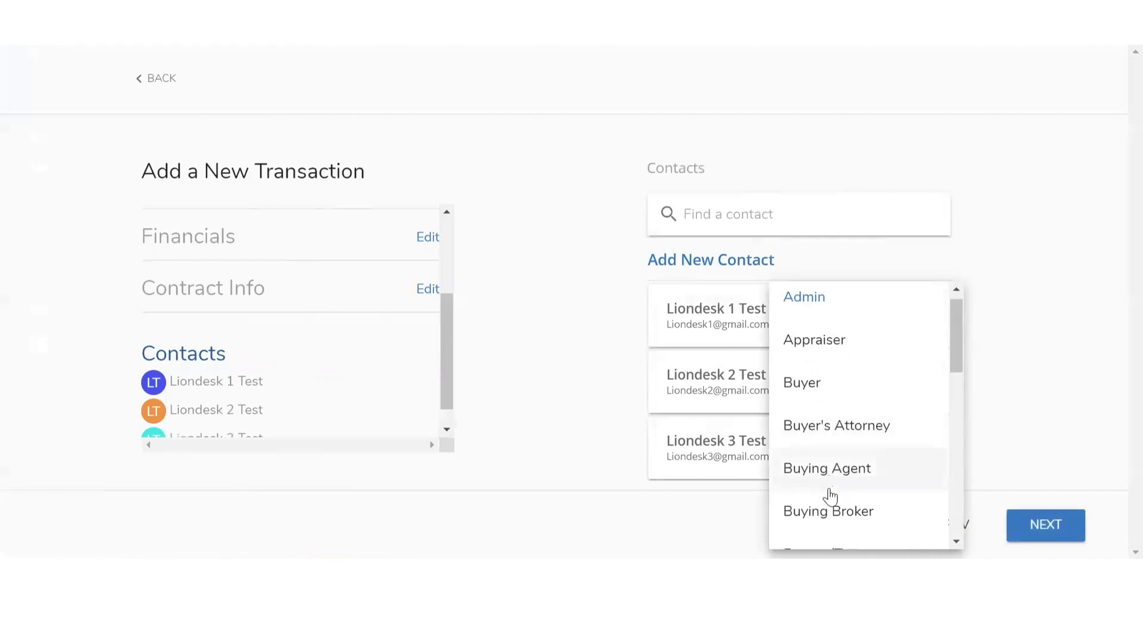
{"action": "scroll", "coordinate": [831, 496], "scroll_direction": "down", "scroll_amount": 3}
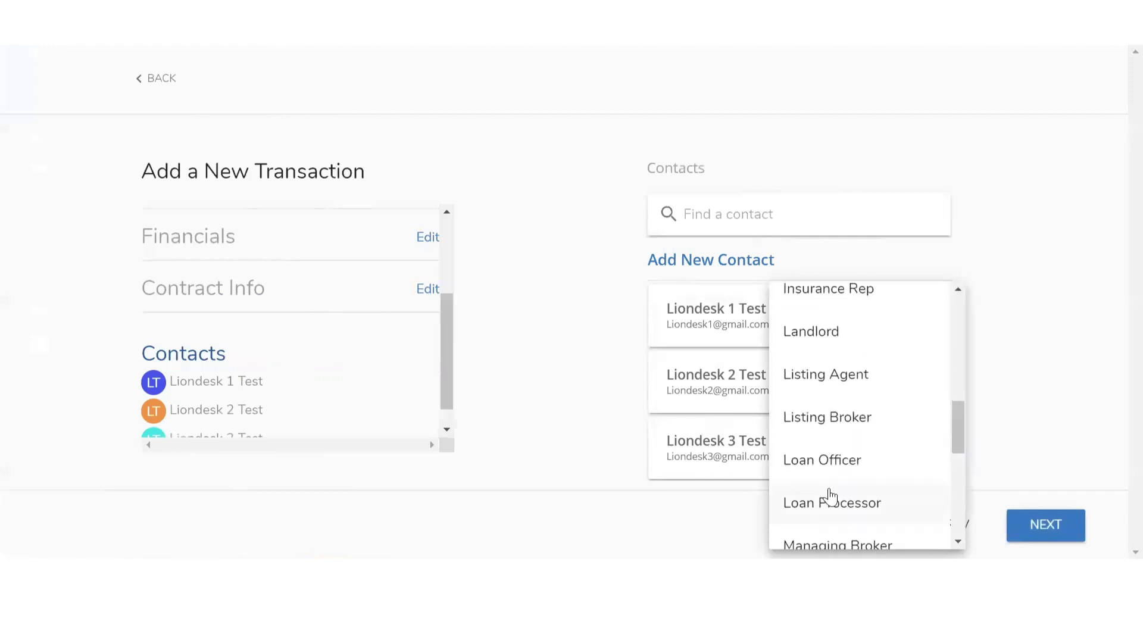
{"action": "scroll", "coordinate": [863, 498], "scroll_direction": "down", "scroll_amount": 3}
{"action": "scroll", "coordinate": [860, 433], "scroll_direction": "down", "scroll_amount": 1}
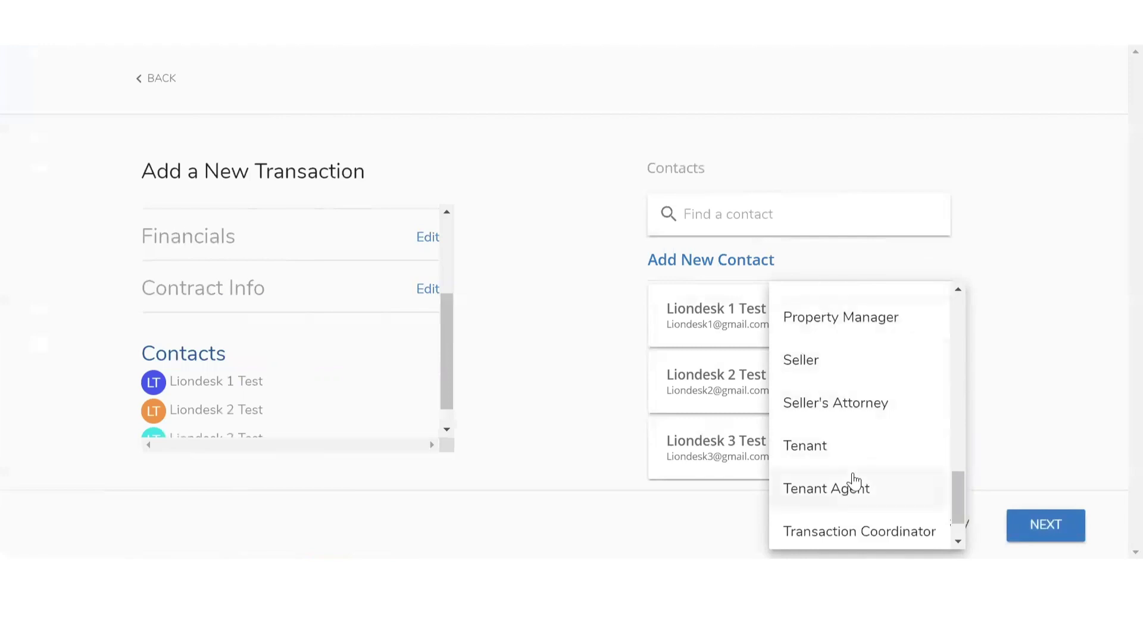
{"action": "scroll", "coordinate": [855, 481], "scroll_direction": "up", "scroll_amount": 12}
{"action": "left_click", "coordinate": [822, 315]}
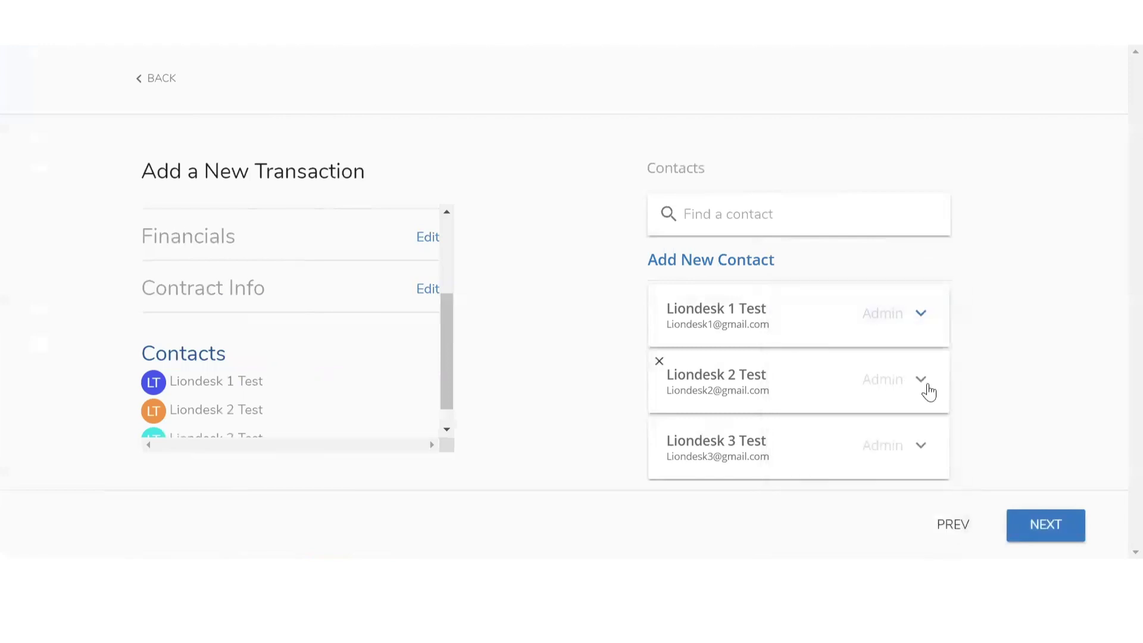
{"action": "left_click", "coordinate": [919, 390]}
{"action": "left_click", "coordinate": [786, 354]}
{"action": "left_click", "coordinate": [907, 459]}
{"action": "left_click", "coordinate": [803, 396]}
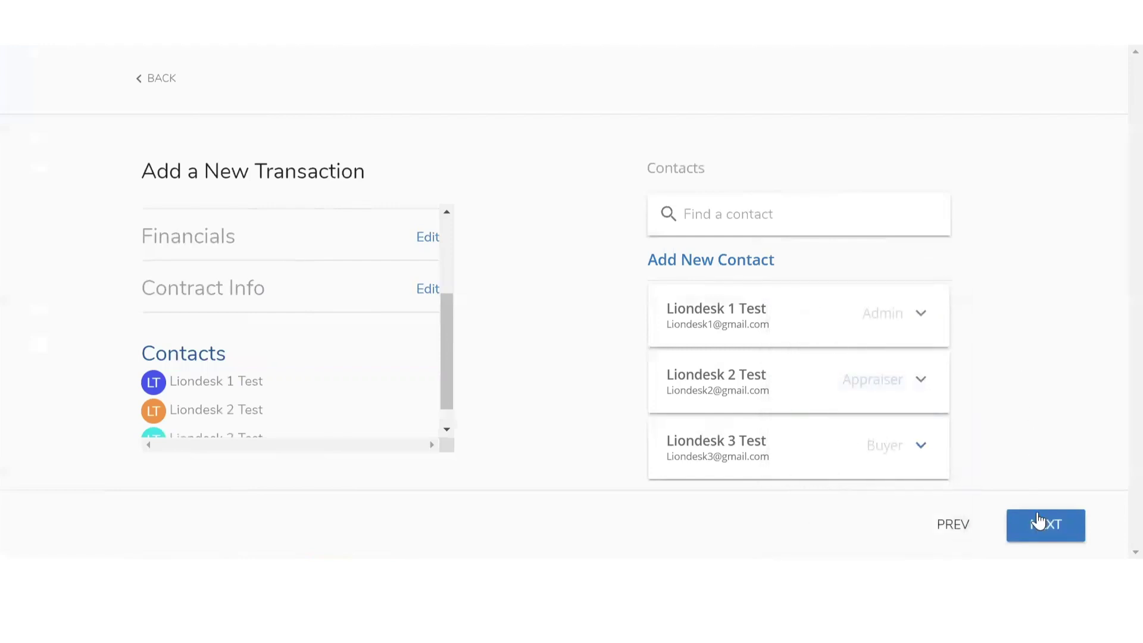
{"action": "left_click", "coordinate": [1047, 539]}
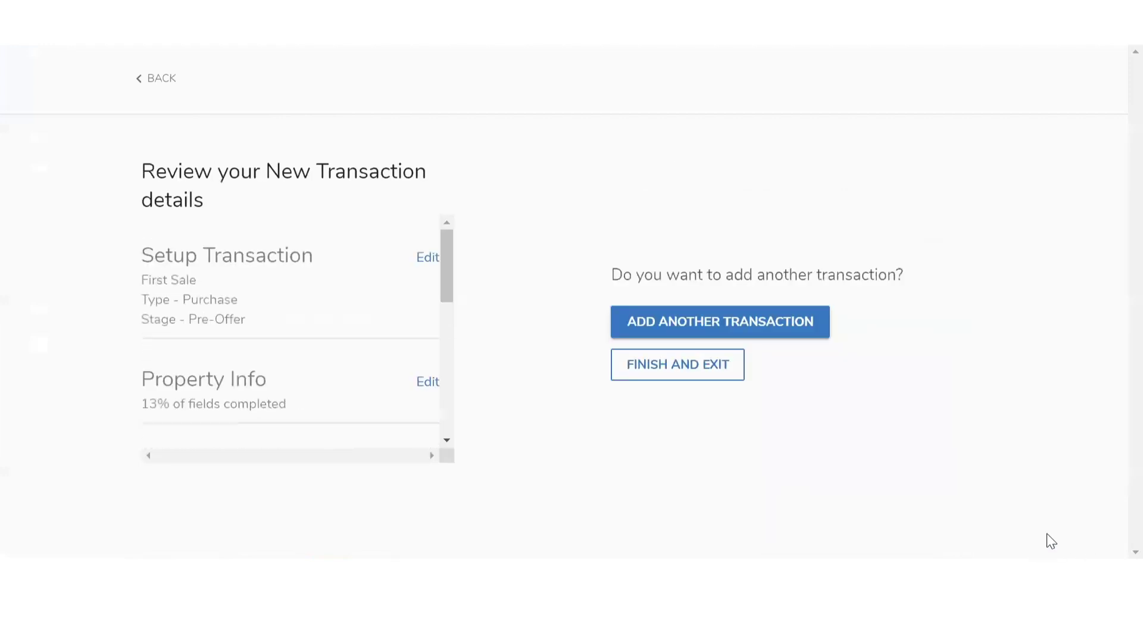
Finish and exit the wizard, then scroll down to find First Sale in the Transactions table
{"action": "left_click", "coordinate": [696, 325]}
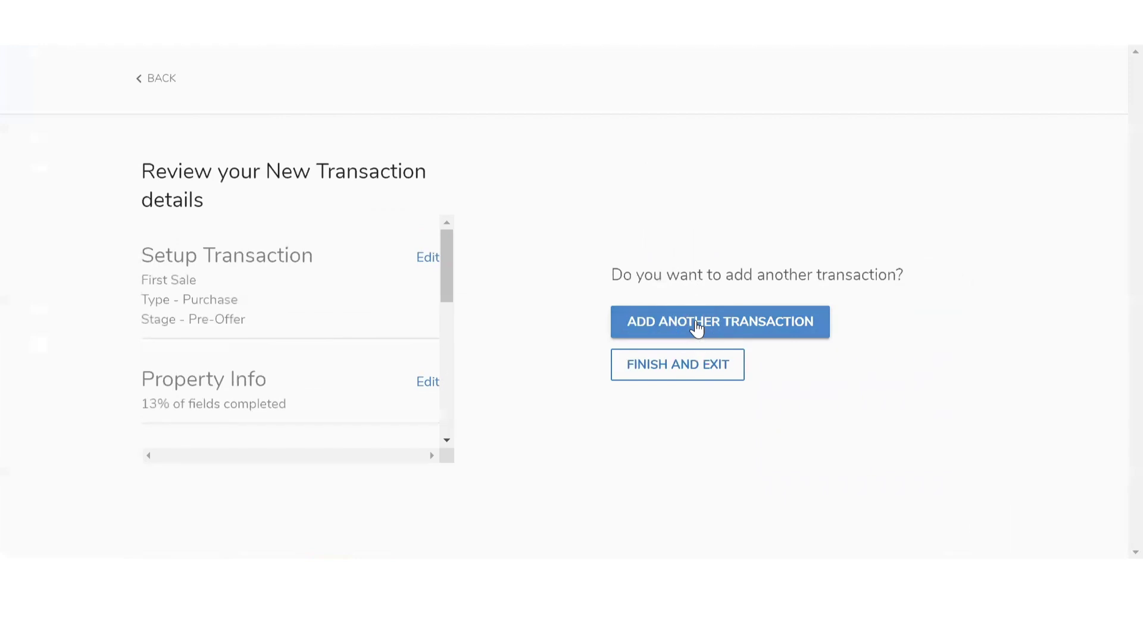
{"action": "left_click", "coordinate": [682, 373]}
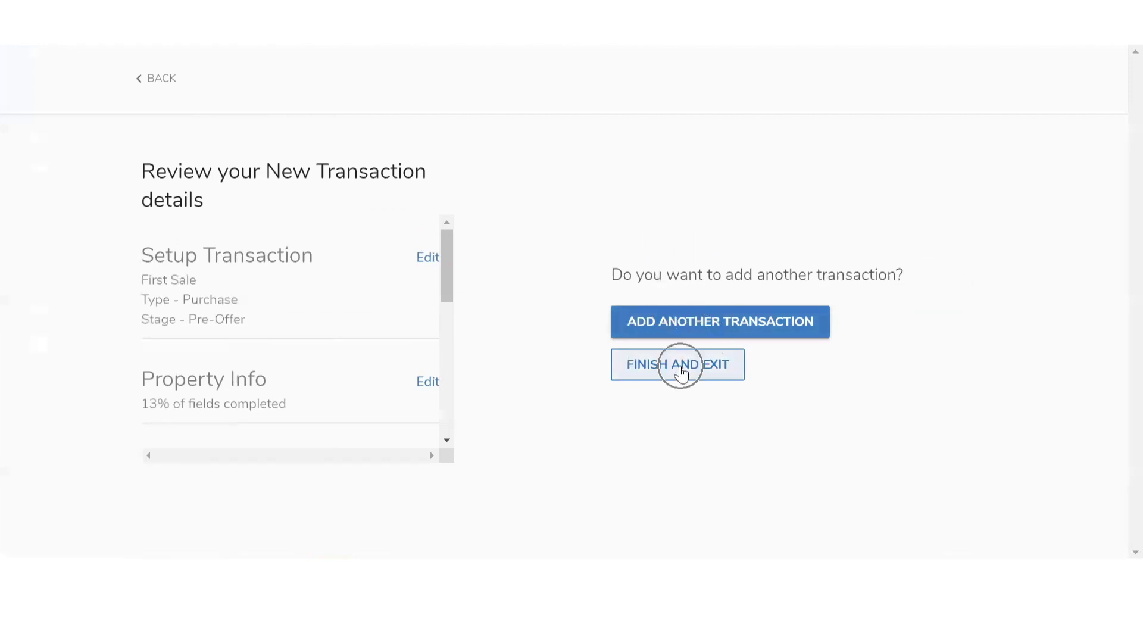
{"action": "left_click", "coordinate": [682, 373]}
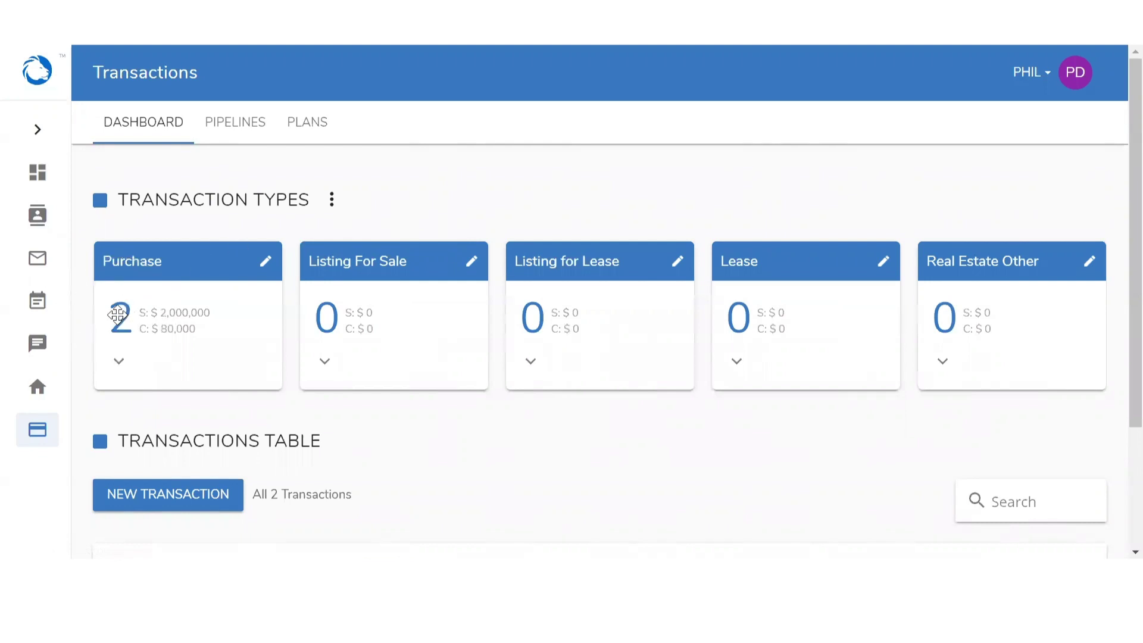
{"action": "scroll", "coordinate": [118, 314], "scroll_direction": "down", "scroll_amount": 3}
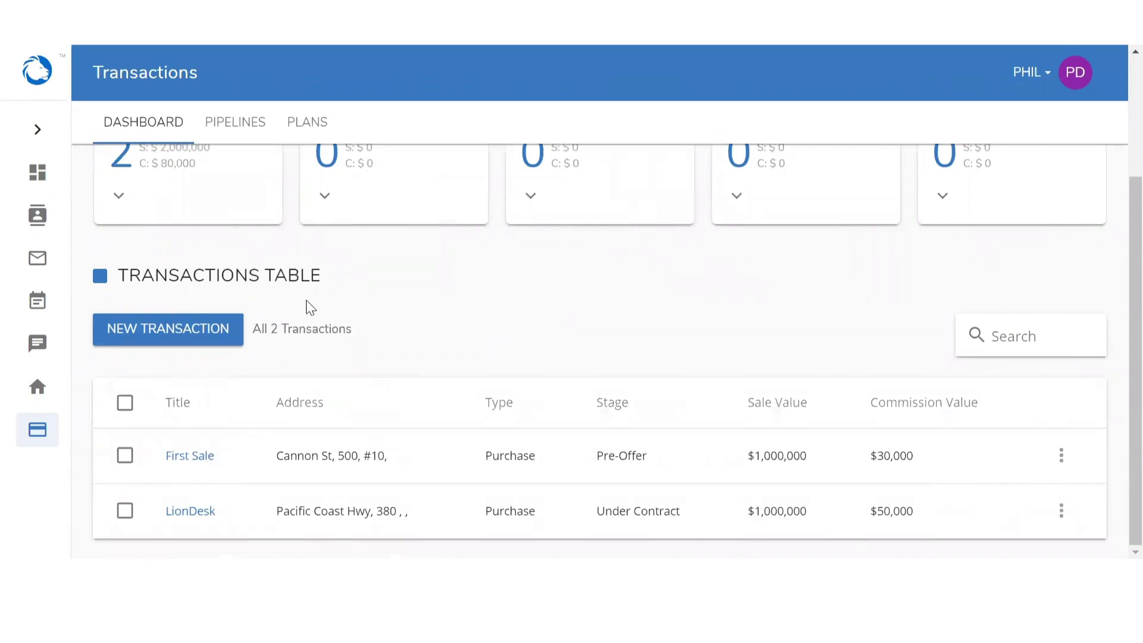
{"action": "left_click", "coordinate": [190, 464]}
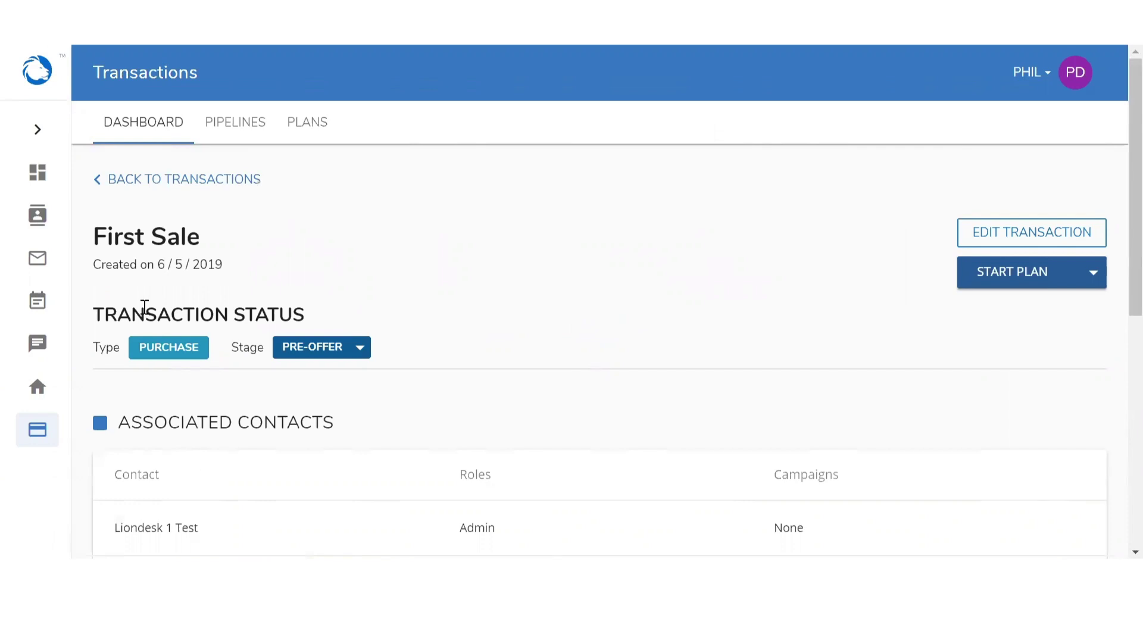
{"action": "left_click", "coordinate": [138, 235]}
{"action": "left_click", "coordinate": [168, 271]}
{"action": "scroll", "coordinate": [228, 334], "scroll_direction": "down", "scroll_amount": 5}
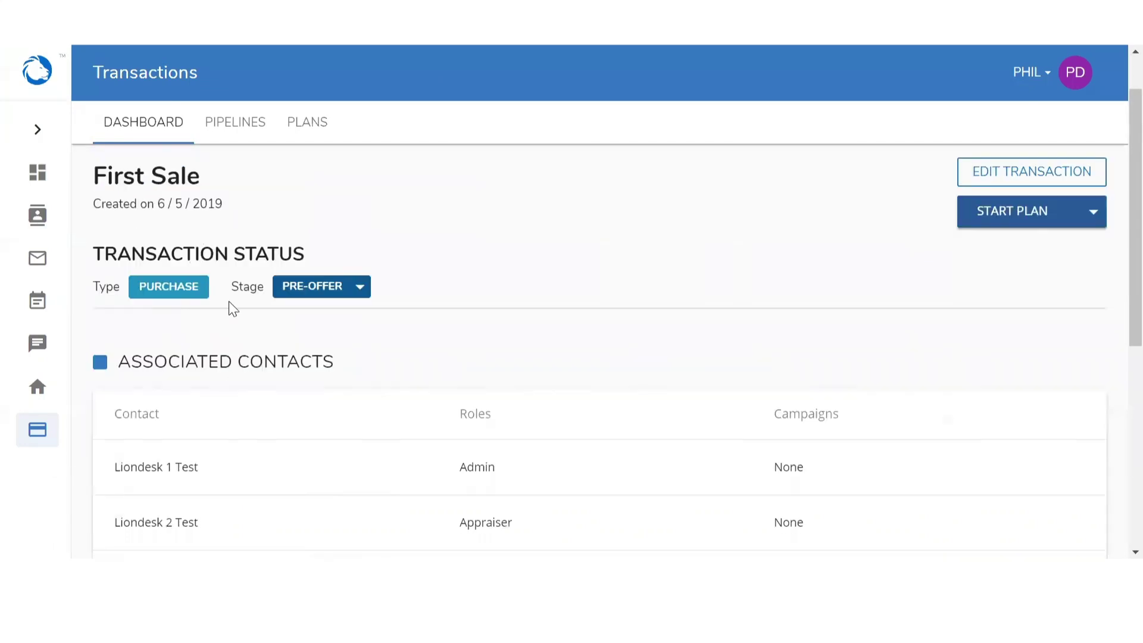
{"action": "scroll", "coordinate": [223, 238], "scroll_direction": "up", "scroll_amount": 2}
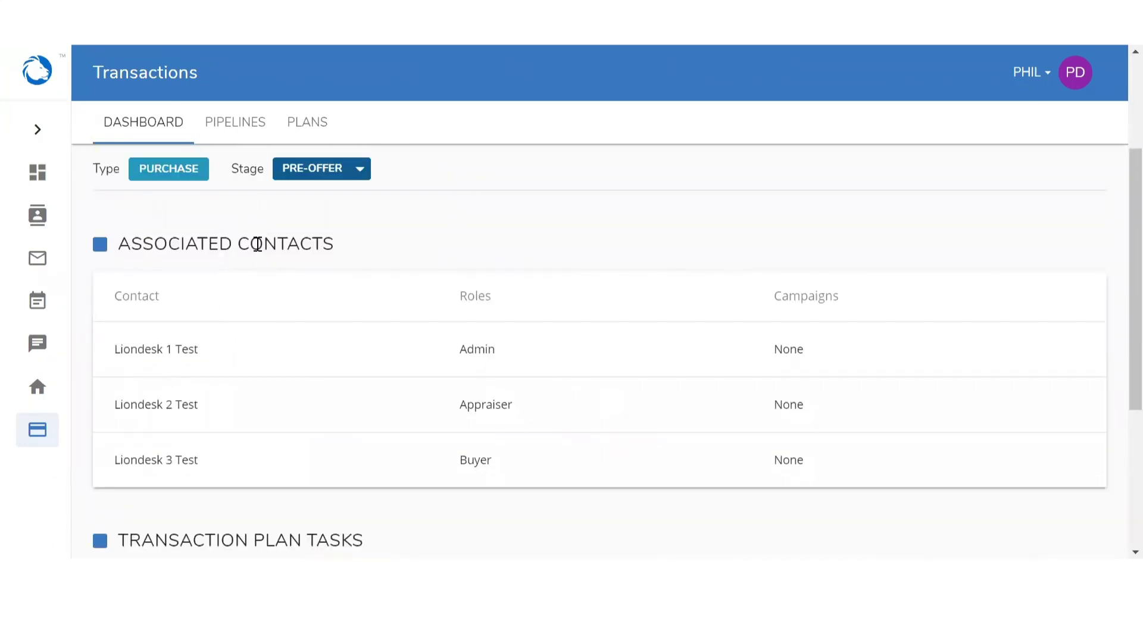
{"action": "scroll", "coordinate": [257, 244], "scroll_direction": "down", "scroll_amount": 5}
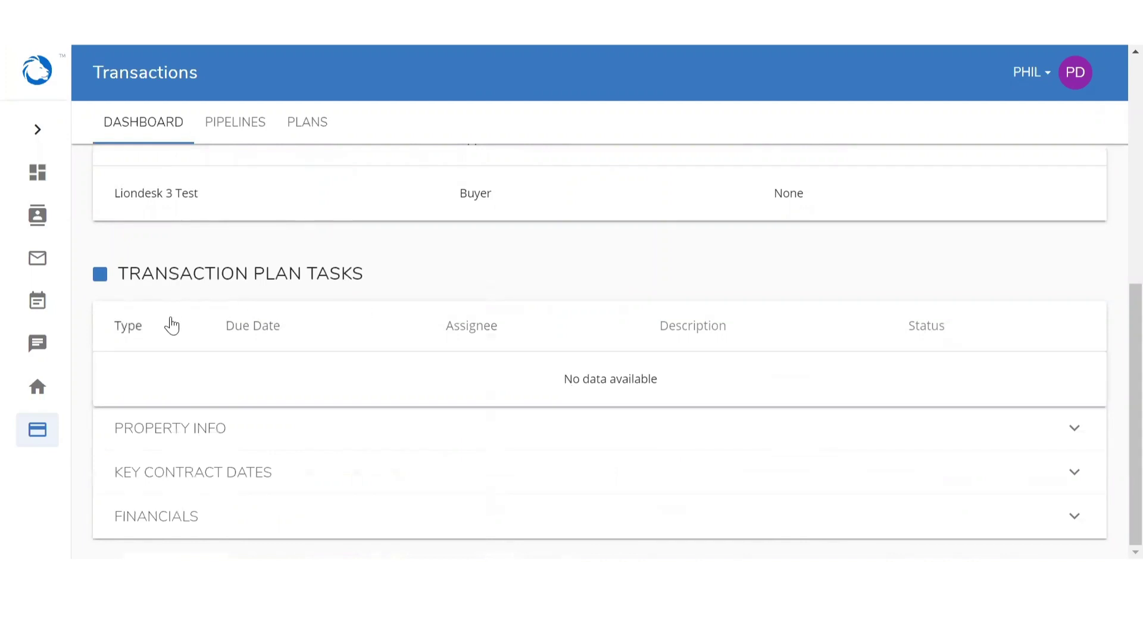
{"action": "left_click", "coordinate": [185, 440]}
{"action": "left_click", "coordinate": [186, 434]}
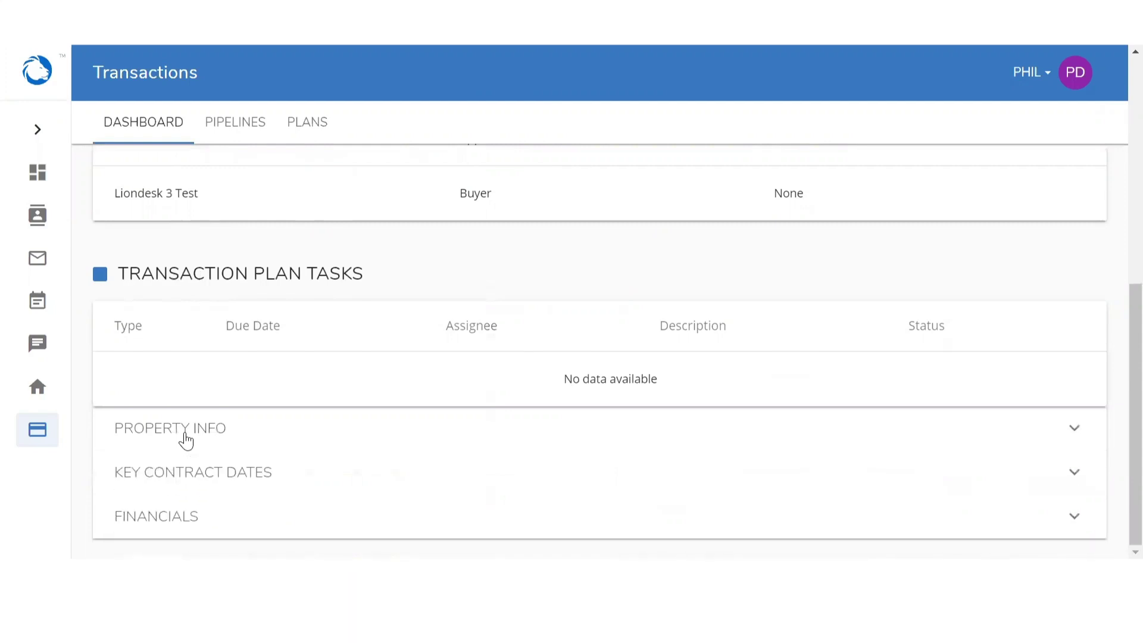
{"action": "left_click", "coordinate": [189, 475]}
{"action": "scroll", "coordinate": [186, 474], "scroll_direction": "down", "scroll_amount": 1}
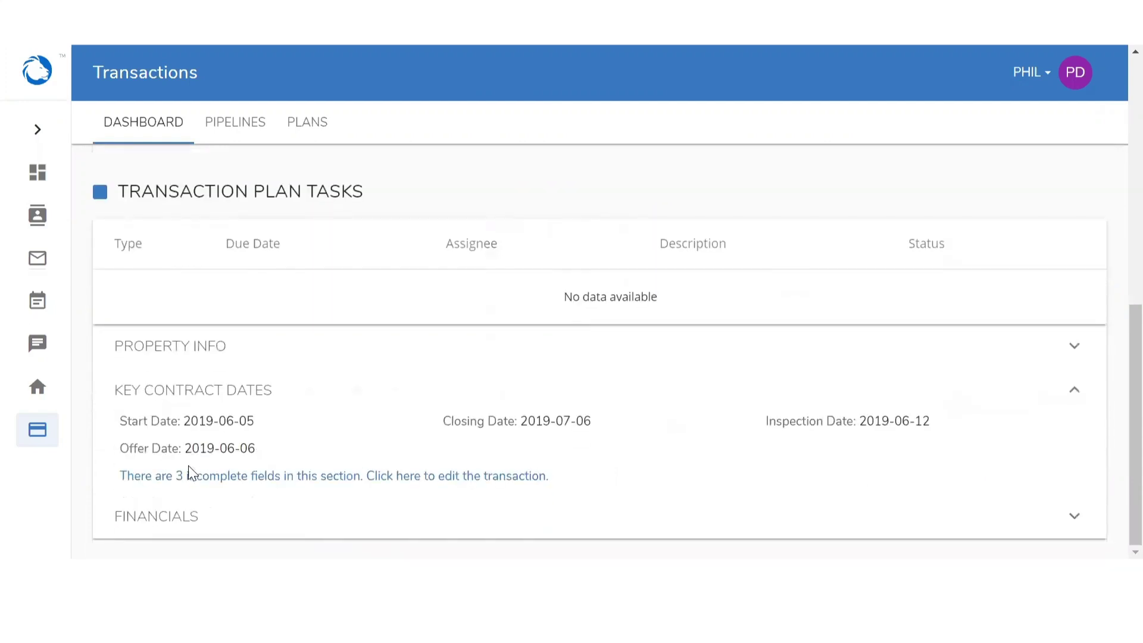
{"action": "left_click", "coordinate": [174, 404]}
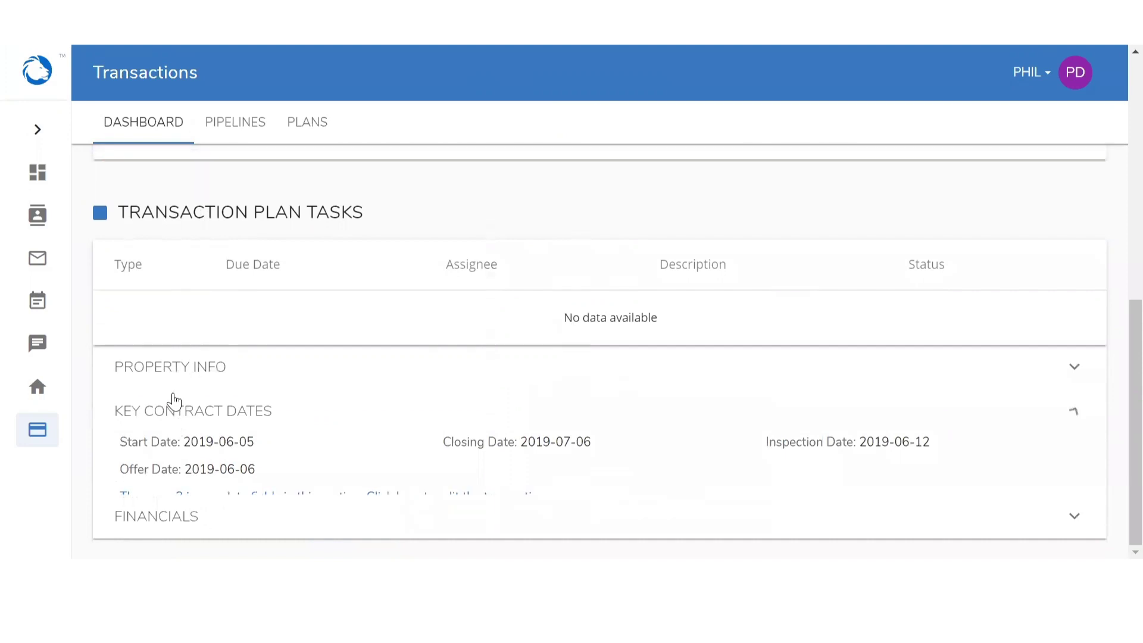
{"action": "left_click", "coordinate": [154, 518]}
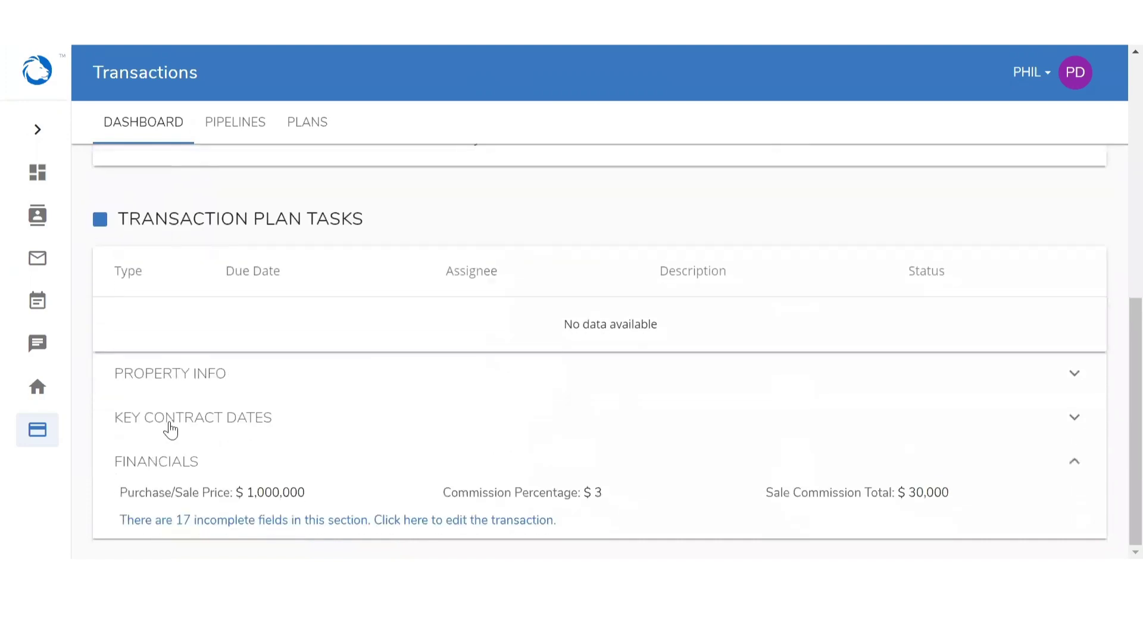
{"action": "left_click", "coordinate": [171, 465]}
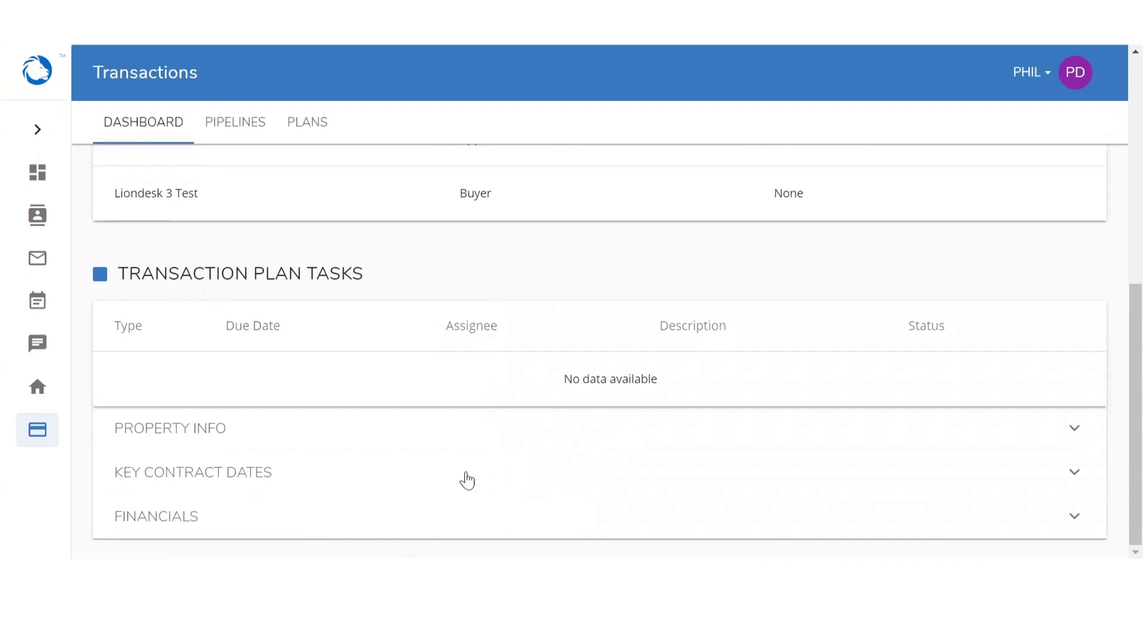
{"action": "scroll", "coordinate": [466, 473], "scroll_direction": "up", "scroll_amount": 7}
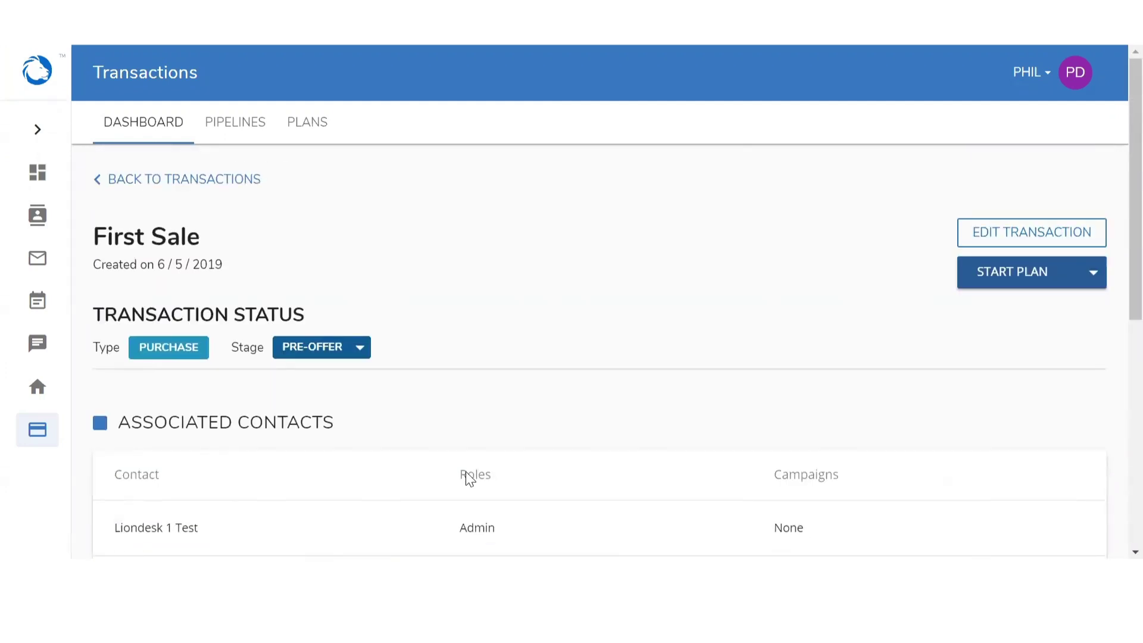
Check the Start Plan options, then go to the Plans list and start a new plan
{"action": "left_click", "coordinate": [992, 290]}
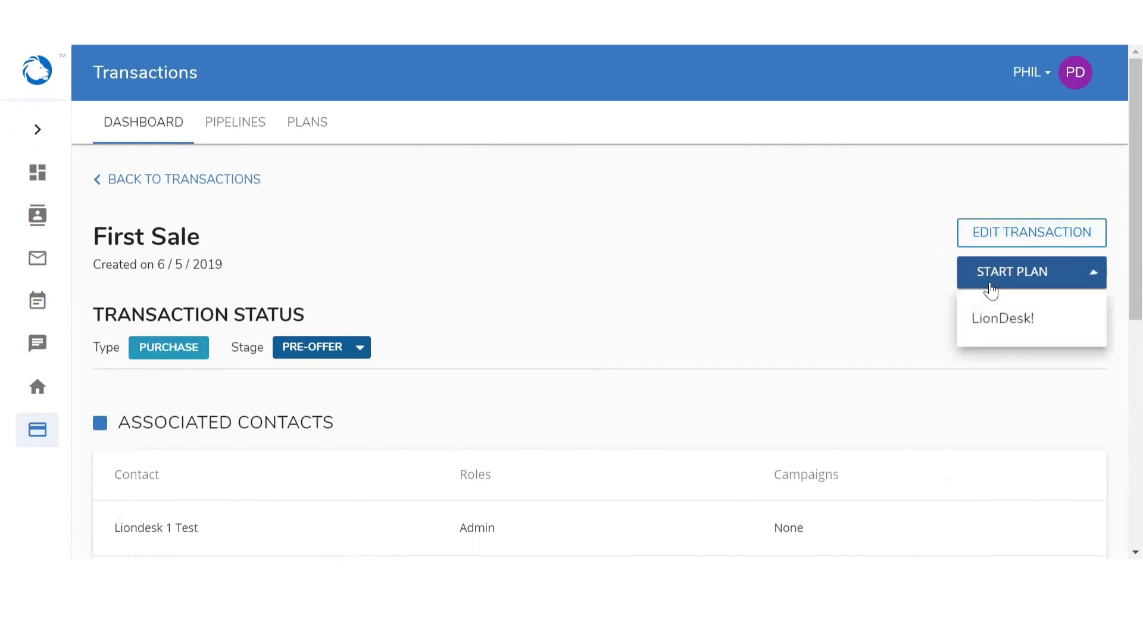
{"action": "left_click", "coordinate": [990, 326]}
{"action": "left_click", "coordinate": [304, 132]}
{"action": "left_click", "coordinate": [304, 132]}
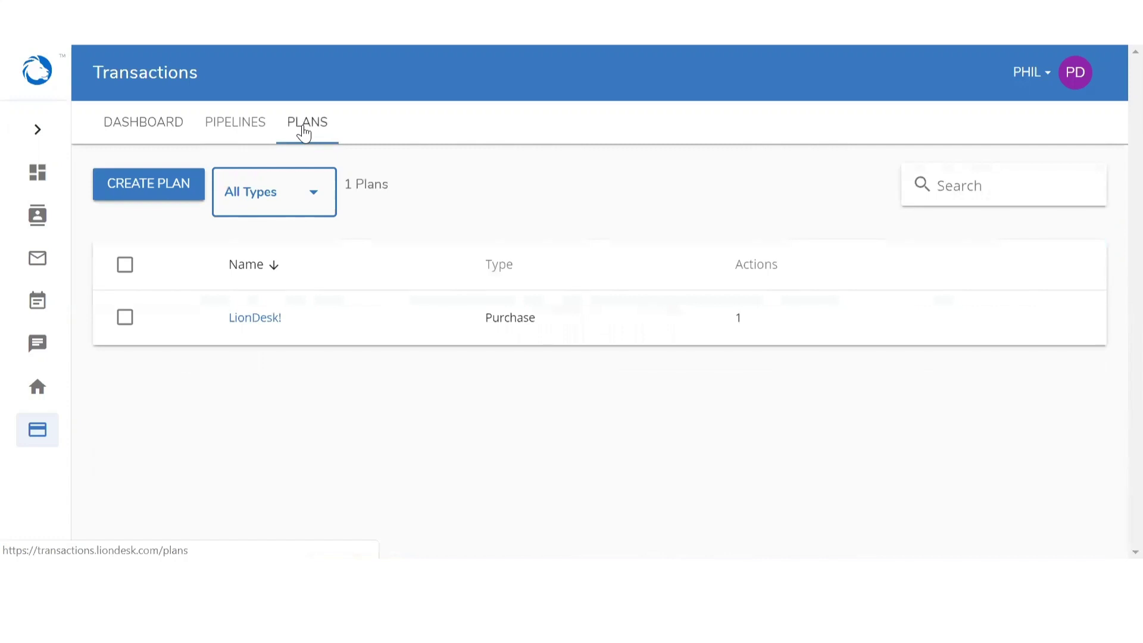
{"action": "left_click", "coordinate": [138, 188]}
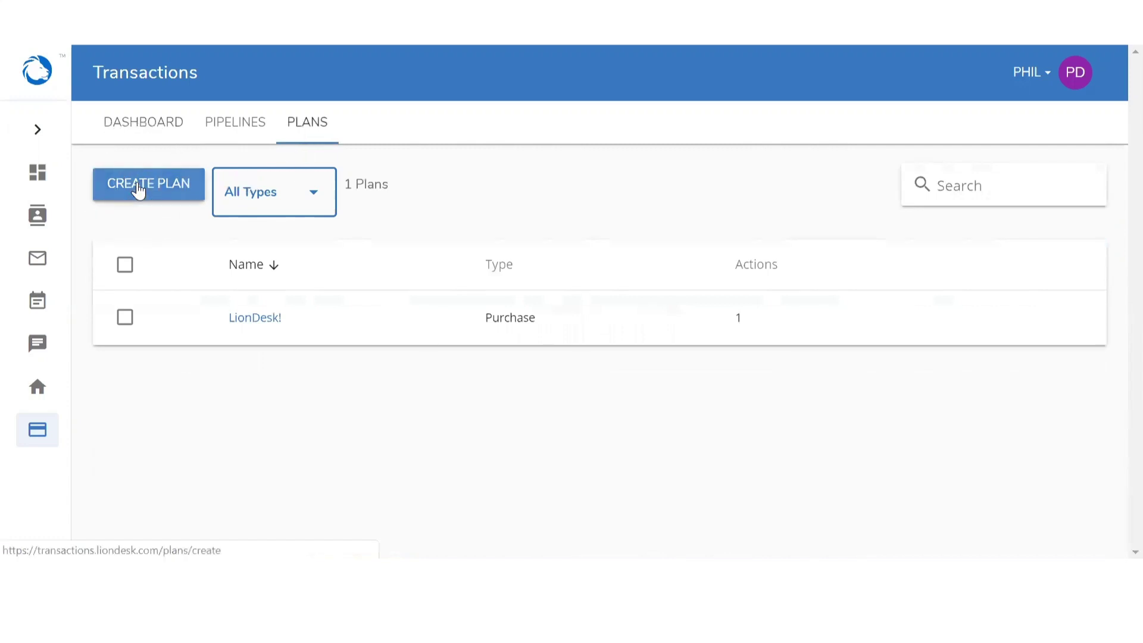
{"action": "left_click", "coordinate": [138, 188]}
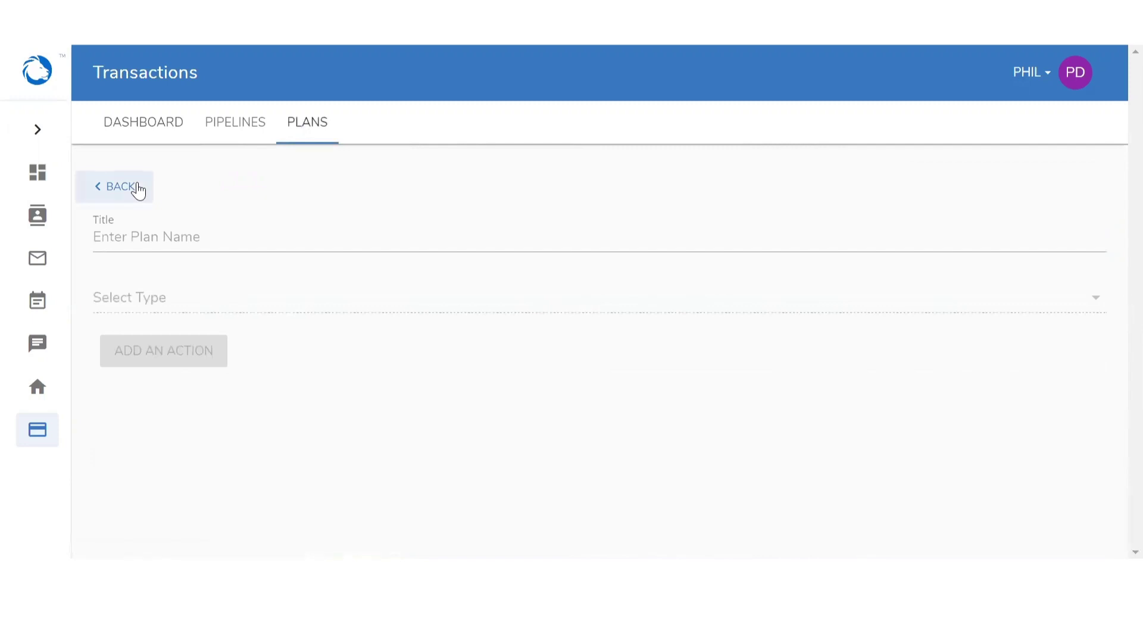
Title the plan 'Close in 30 Days' and set its type to Purchase
{"action": "left_click", "coordinate": [168, 237]}
{"action": "type", "text": "Cl"}
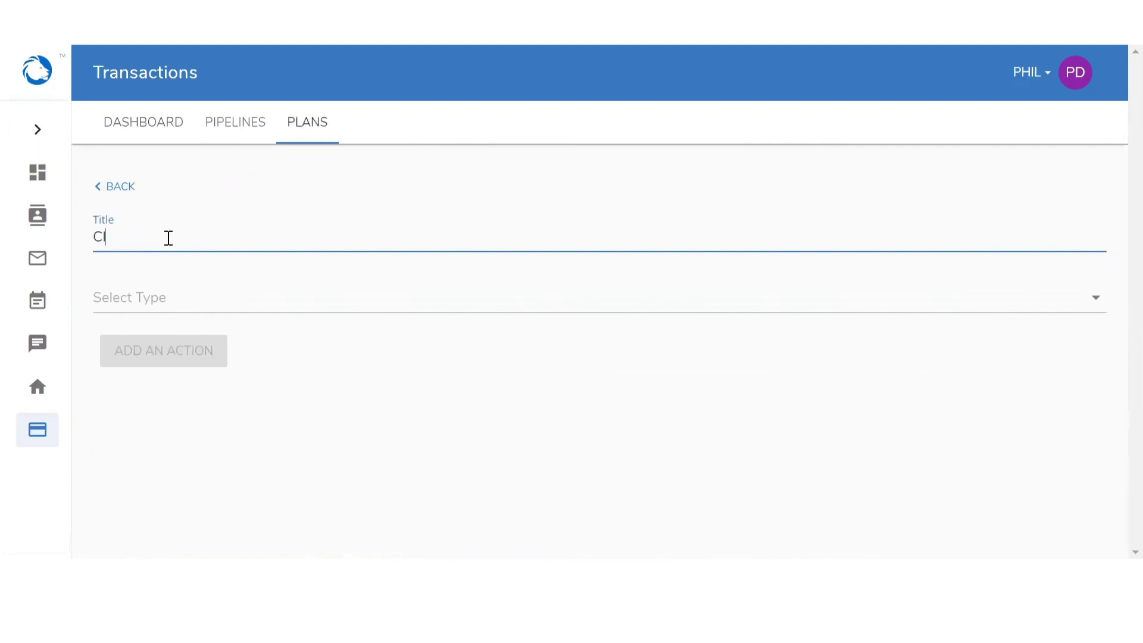
{"action": "type", "text": "ose in 30 Days"}
{"action": "left_click", "coordinate": [157, 298]}
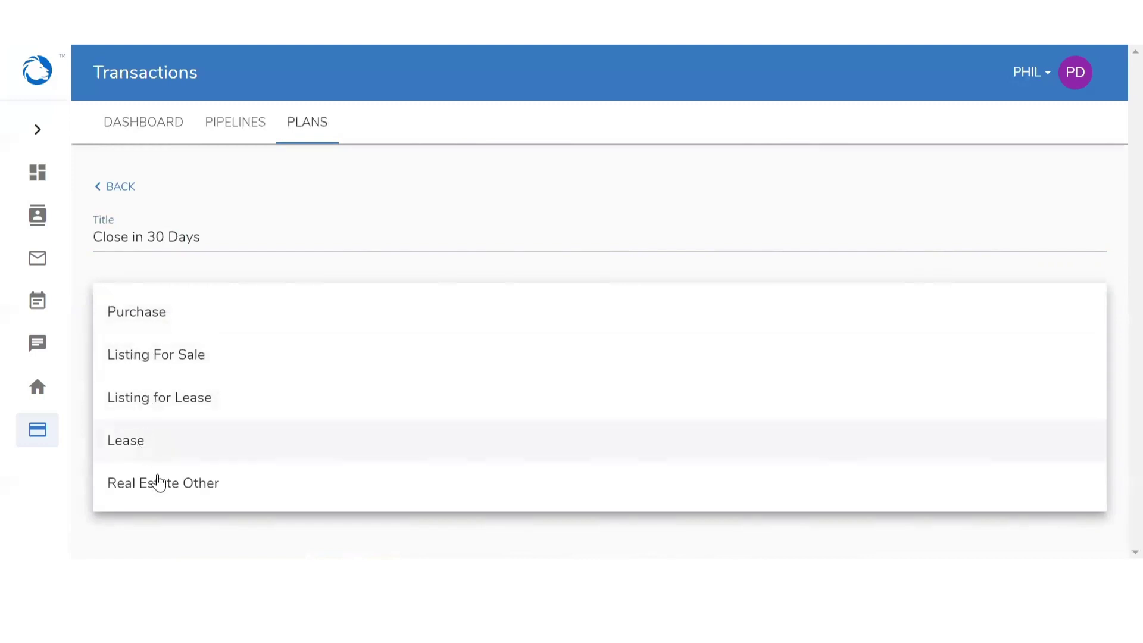
{"action": "left_click", "coordinate": [125, 325]}
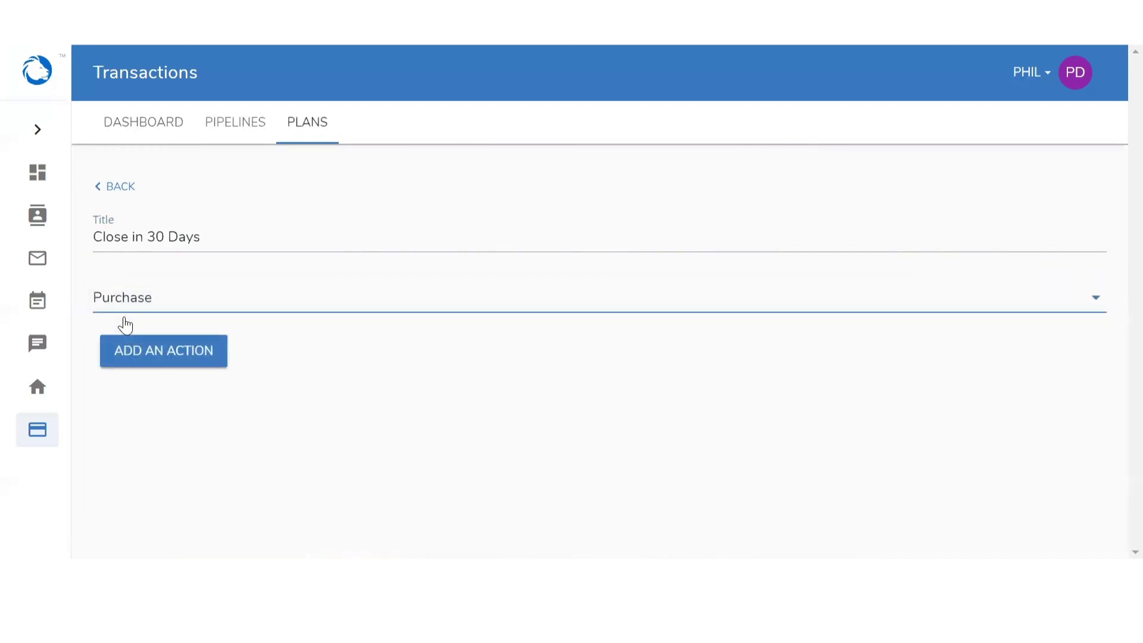
{"action": "left_click", "coordinate": [143, 357]}
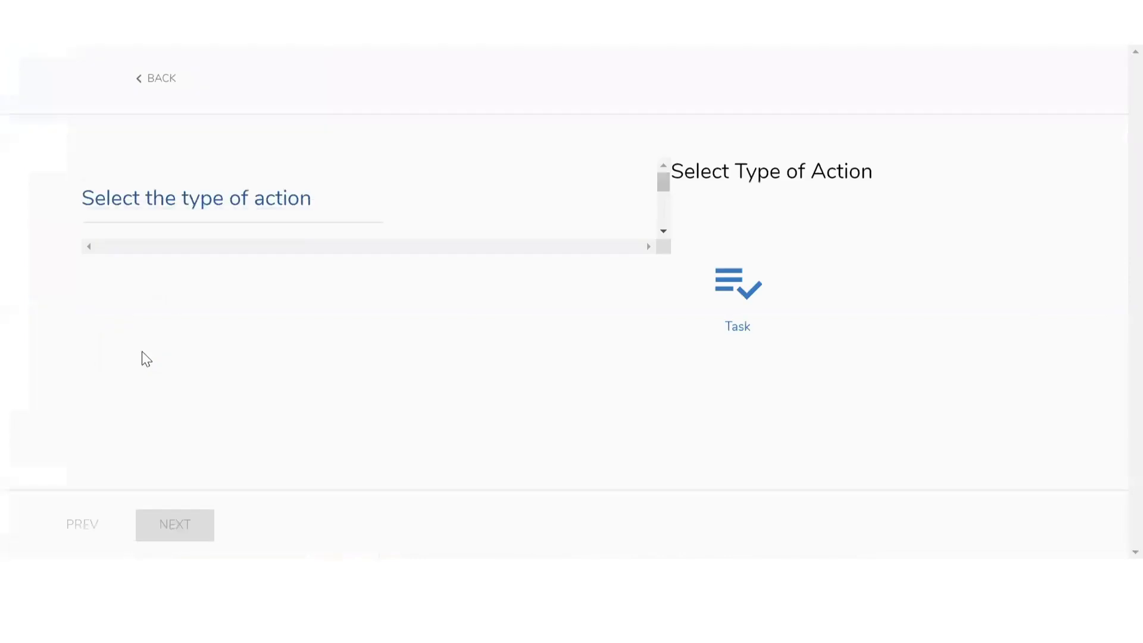
Choose Task as the plan action type with instructions 'Schedule Home Inspection'
{"action": "left_click", "coordinate": [737, 297]}
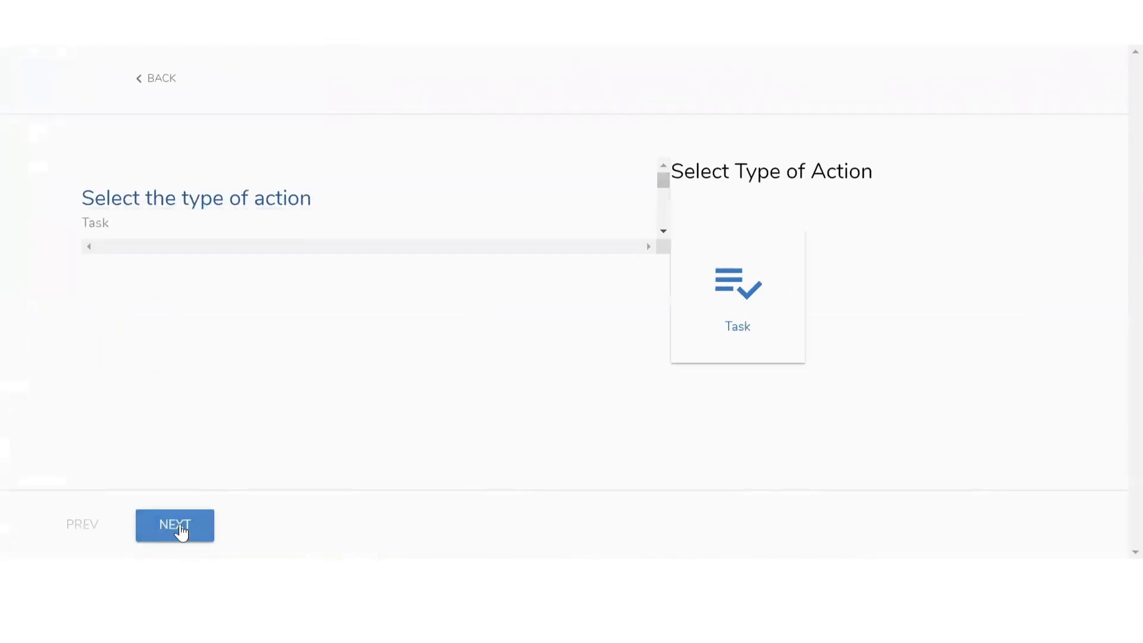
{"action": "left_click", "coordinate": [179, 531]}
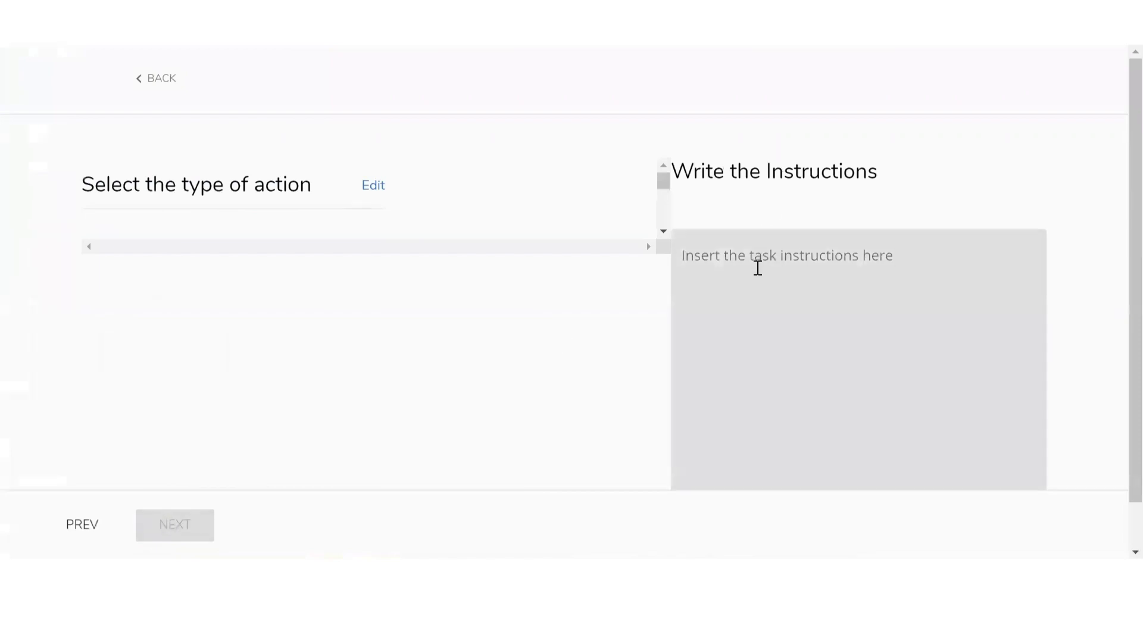
{"action": "left_click", "coordinate": [755, 266]}
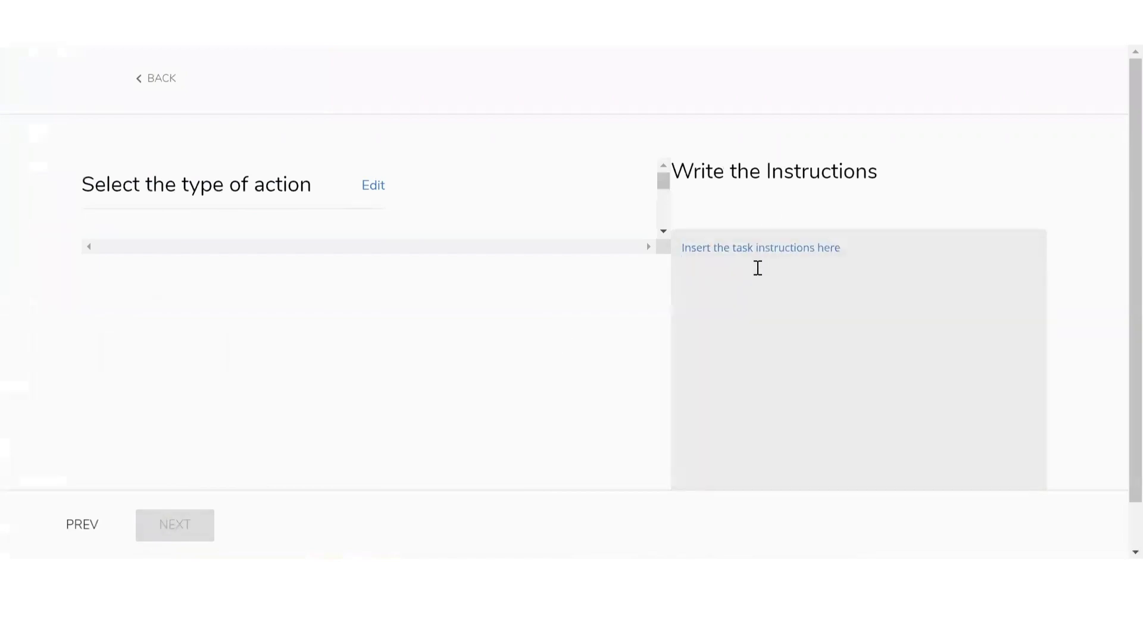
{"action": "type", "text": "S"}
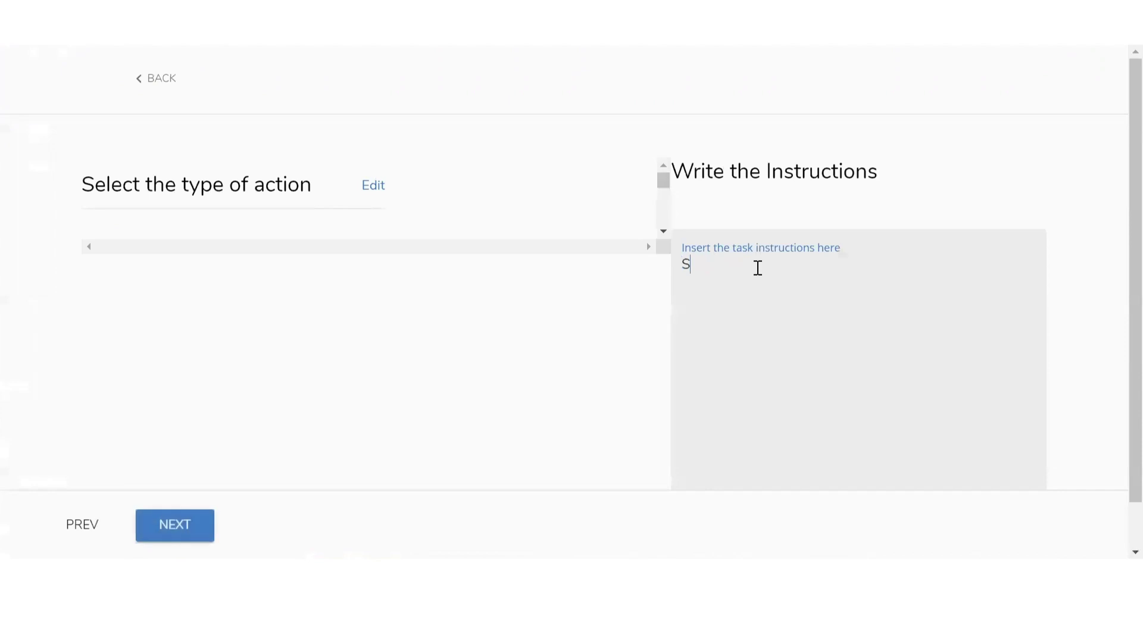
{"action": "type", "text": "chedule Home Inspection"}
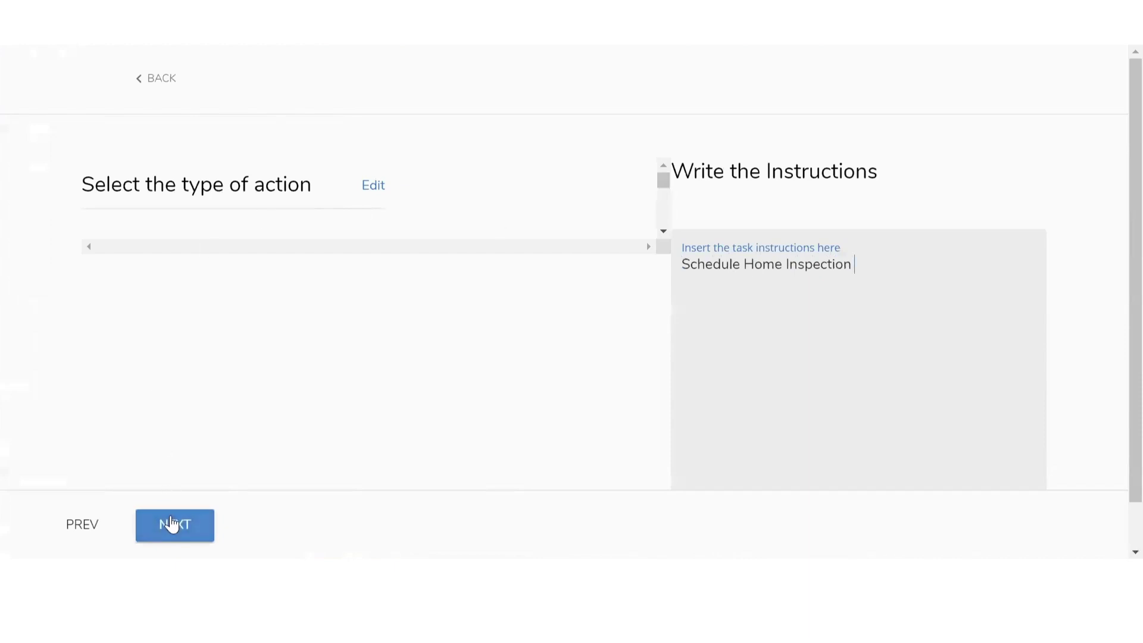
{"action": "left_click", "coordinate": [171, 524]}
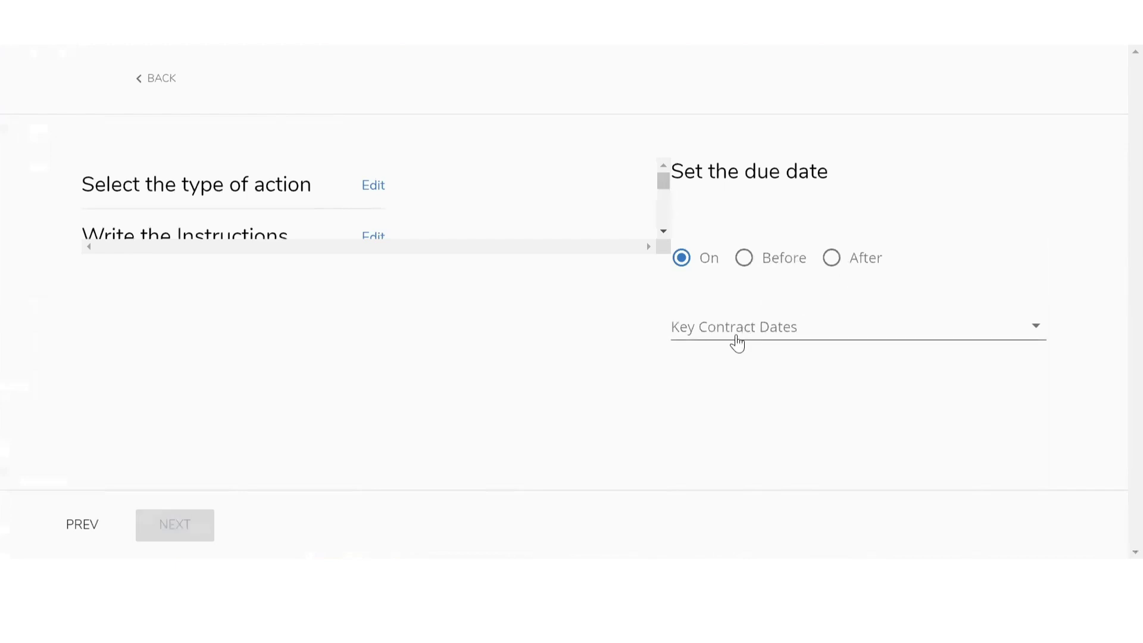
Set the task's due date to 3 days after the Start Date contract date
{"action": "left_click", "coordinate": [738, 344]}
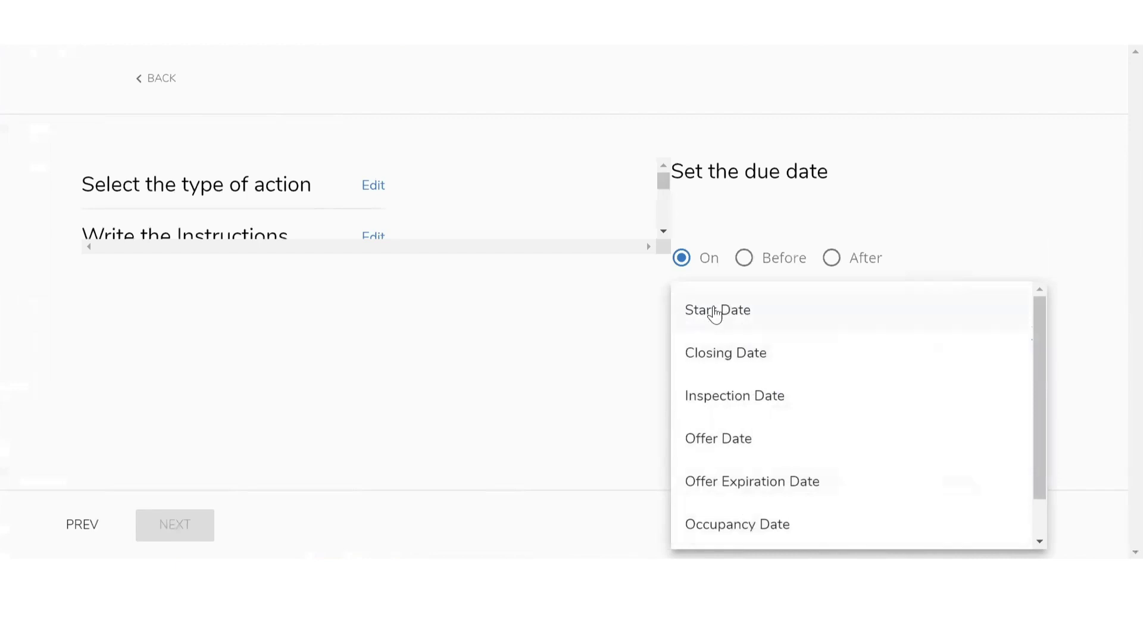
{"action": "left_click", "coordinate": [717, 327]}
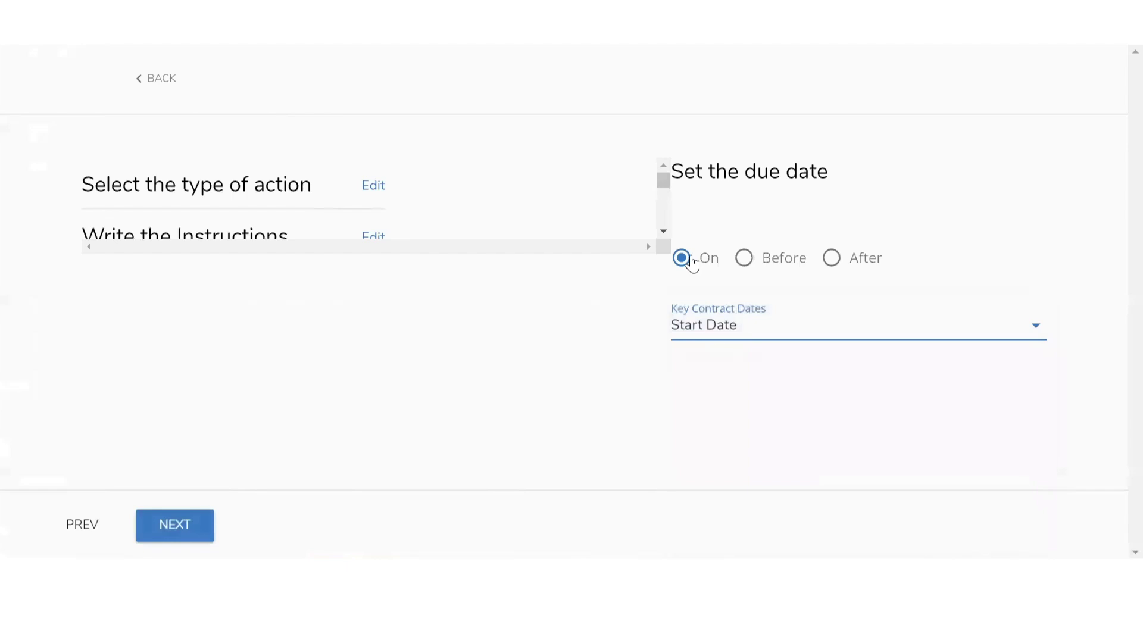
{"action": "left_click", "coordinate": [832, 257]}
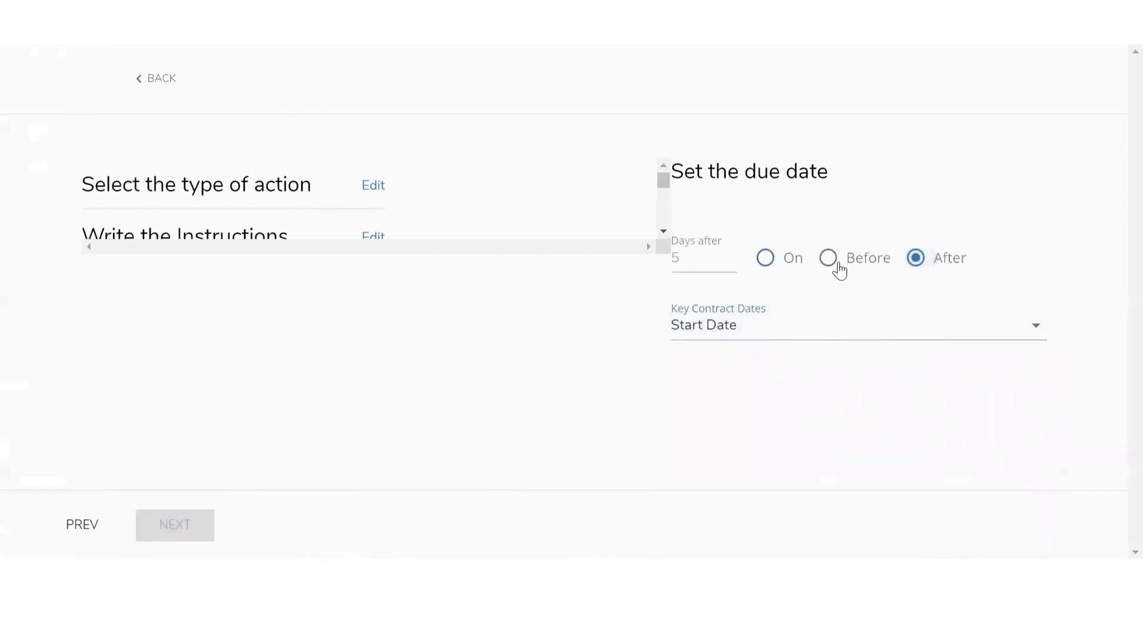
{"action": "left_click", "coordinate": [701, 262]}
{"action": "type", "text": "3"}
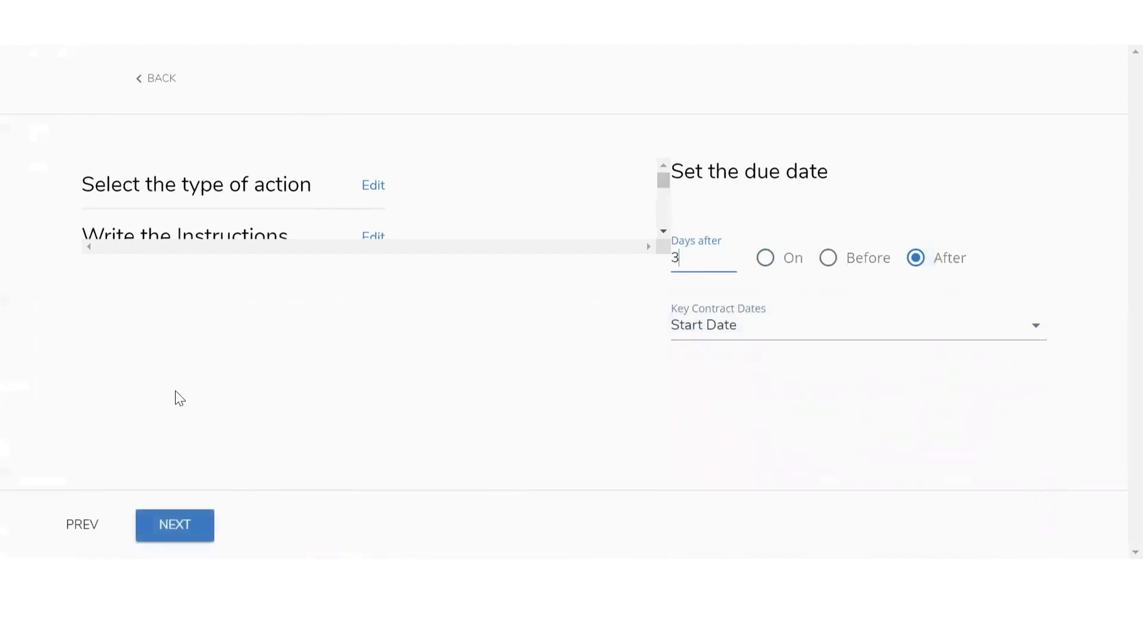
{"action": "left_click", "coordinate": [172, 534]}
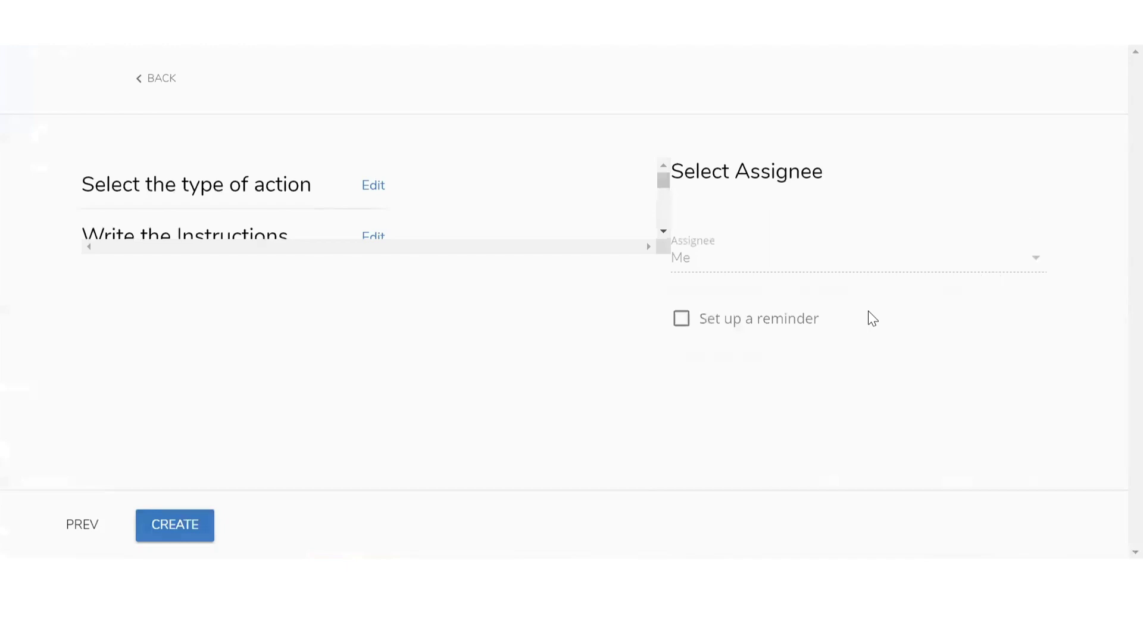
Save the Close in 30 Days plan and open it from the Plans list
{"action": "left_click", "coordinate": [191, 541]}
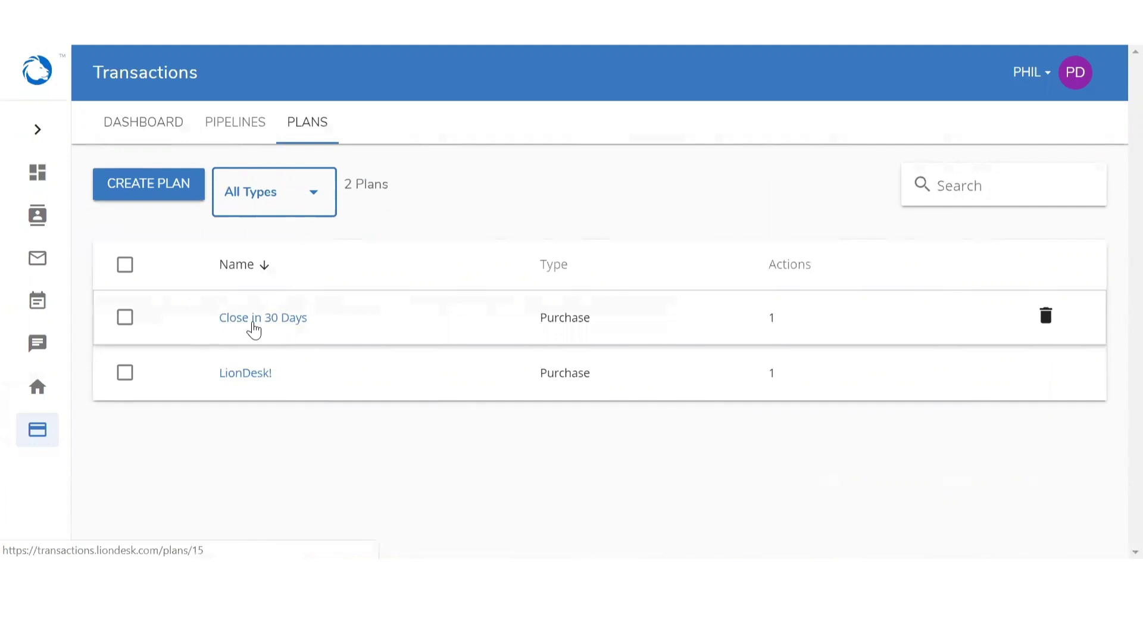
{"action": "left_click", "coordinate": [254, 322]}
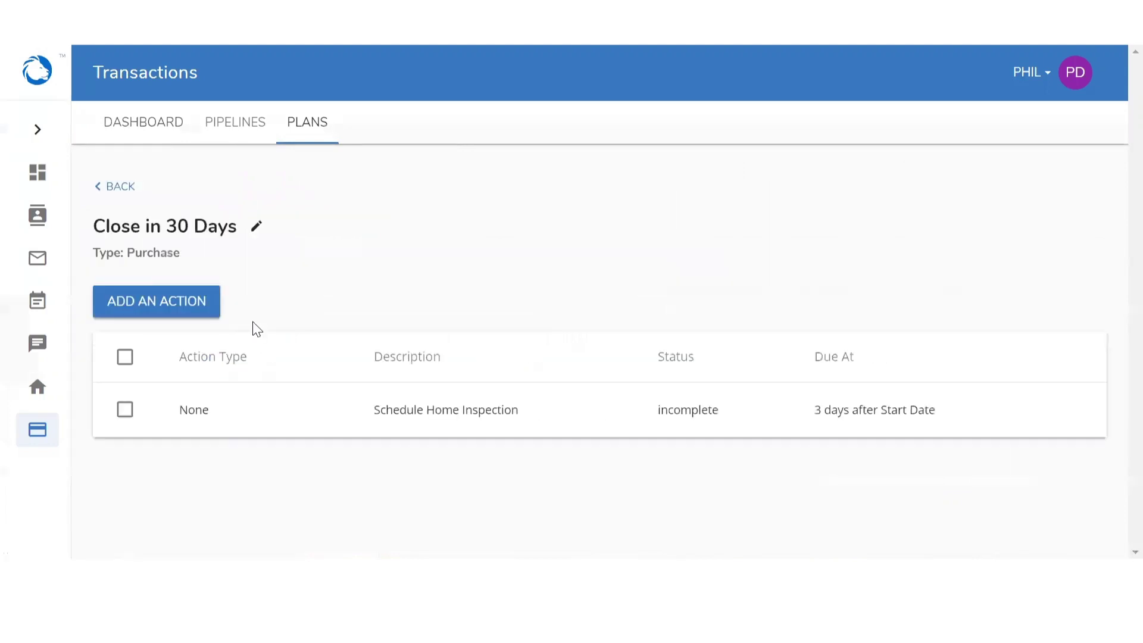
{"action": "left_click", "coordinate": [170, 316]}
Open the First Sale transaction and start the Close in 30 Days plan on it
{"action": "left_click", "coordinate": [135, 131]}
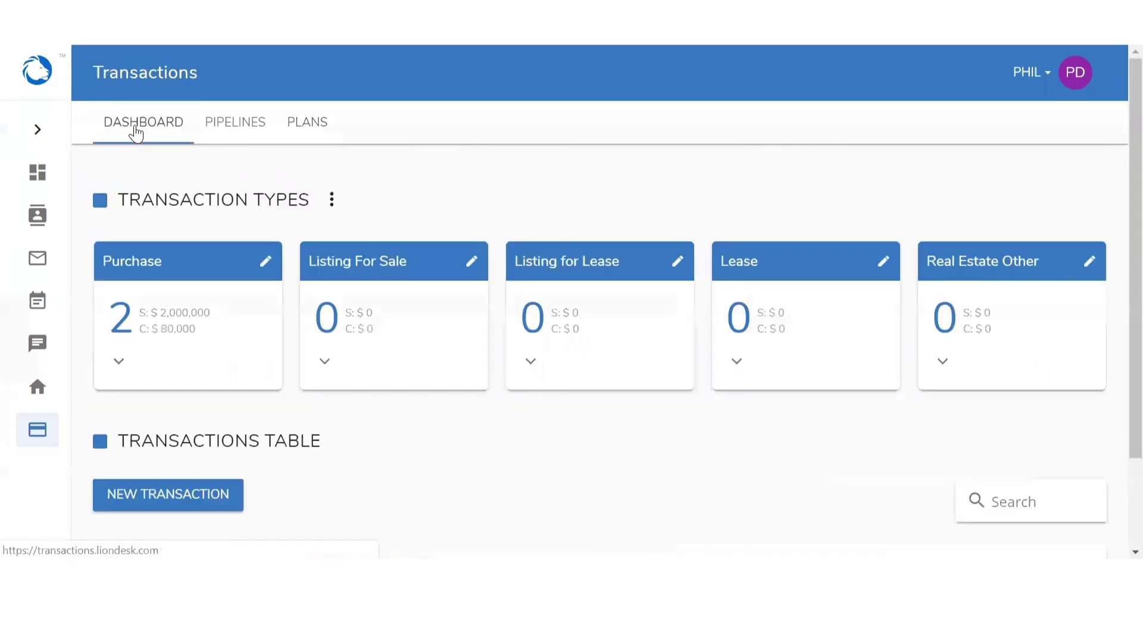
{"action": "scroll", "coordinate": [244, 208], "scroll_direction": "down", "scroll_amount": 3}
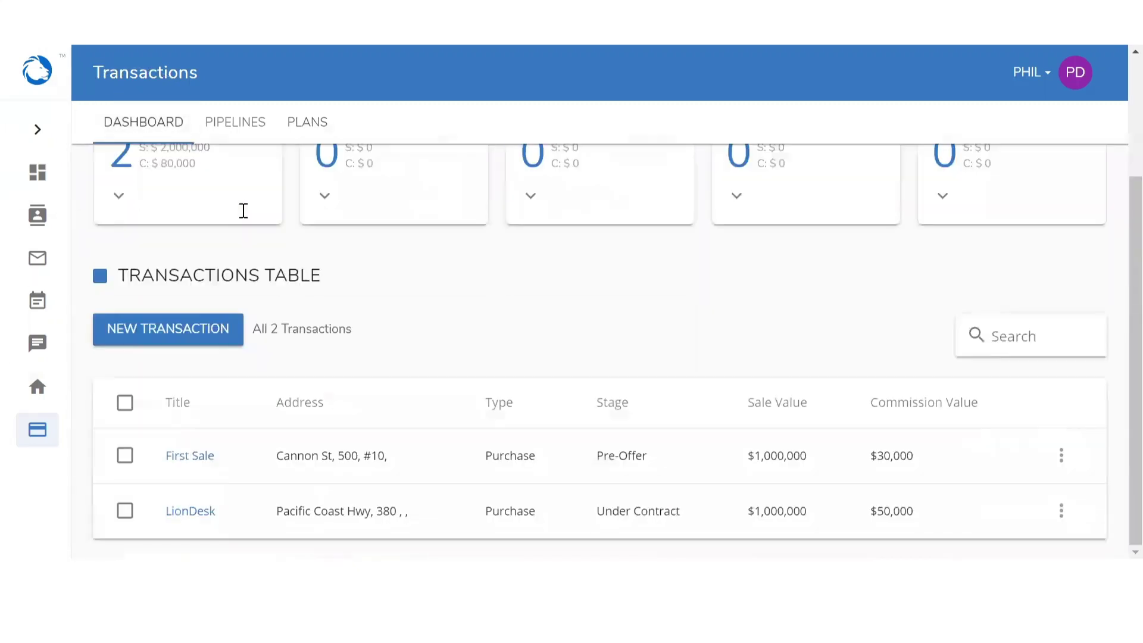
{"action": "left_click", "coordinate": [184, 457]}
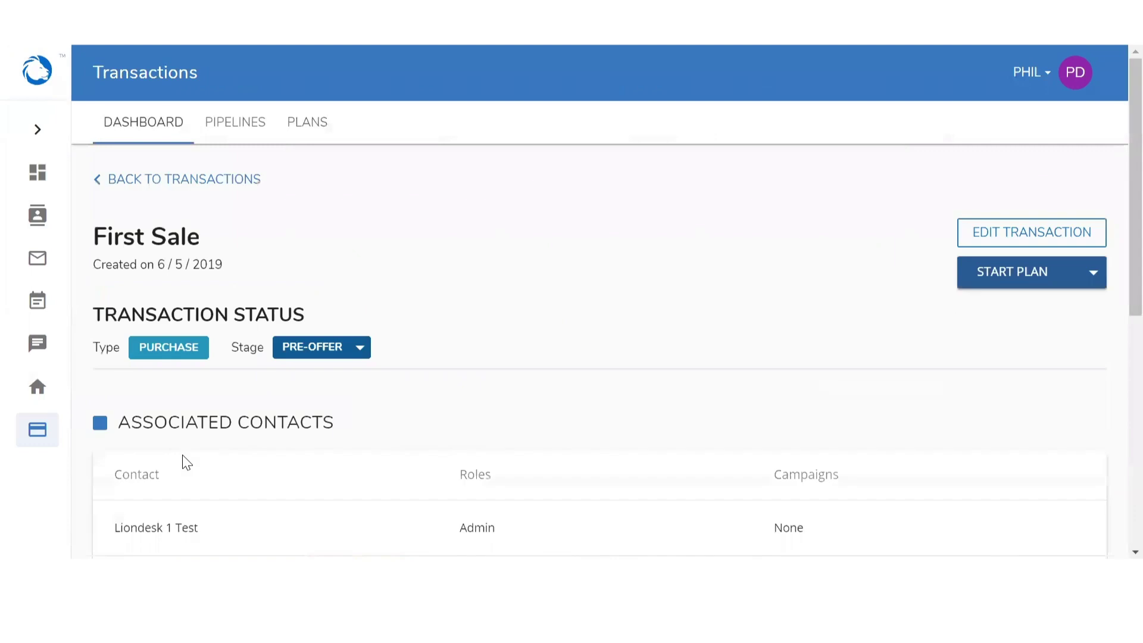
{"action": "left_click", "coordinate": [979, 277]}
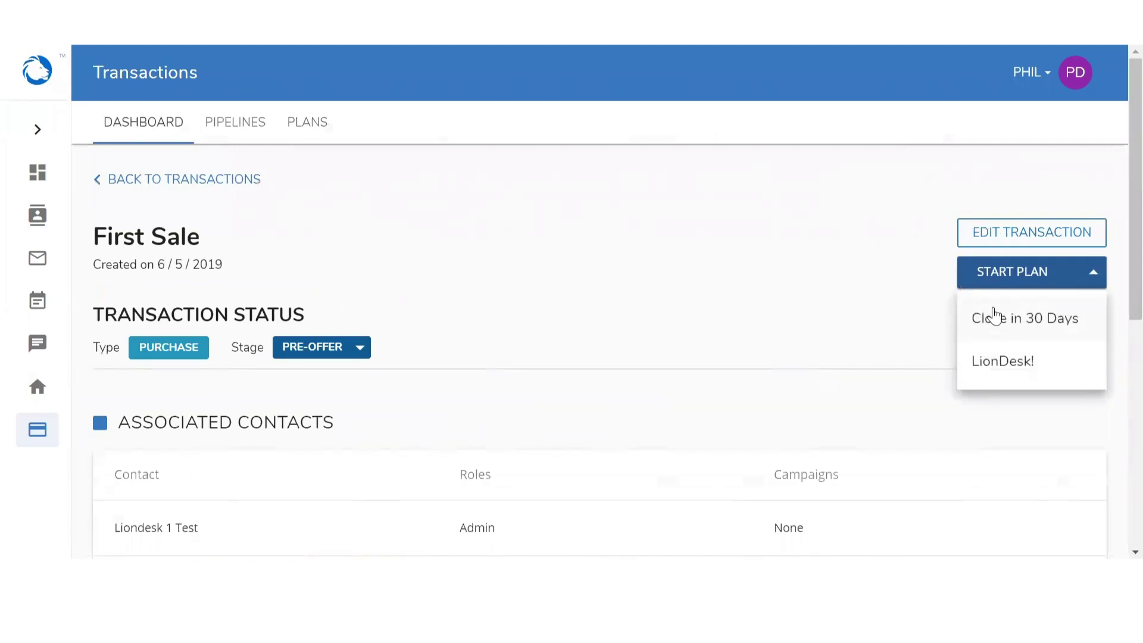
{"action": "left_click", "coordinate": [995, 322]}
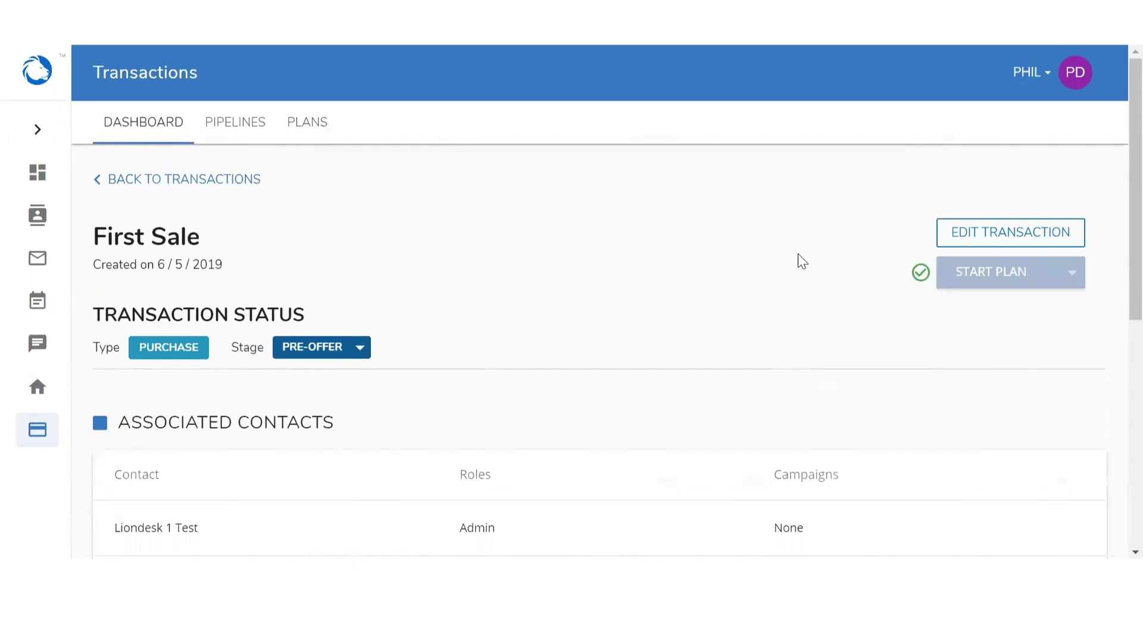
Load First Sale's plan tasks to check the Schedule Home Inspection task
{"action": "scroll", "coordinate": [799, 256], "scroll_direction": "down", "scroll_amount": 7}
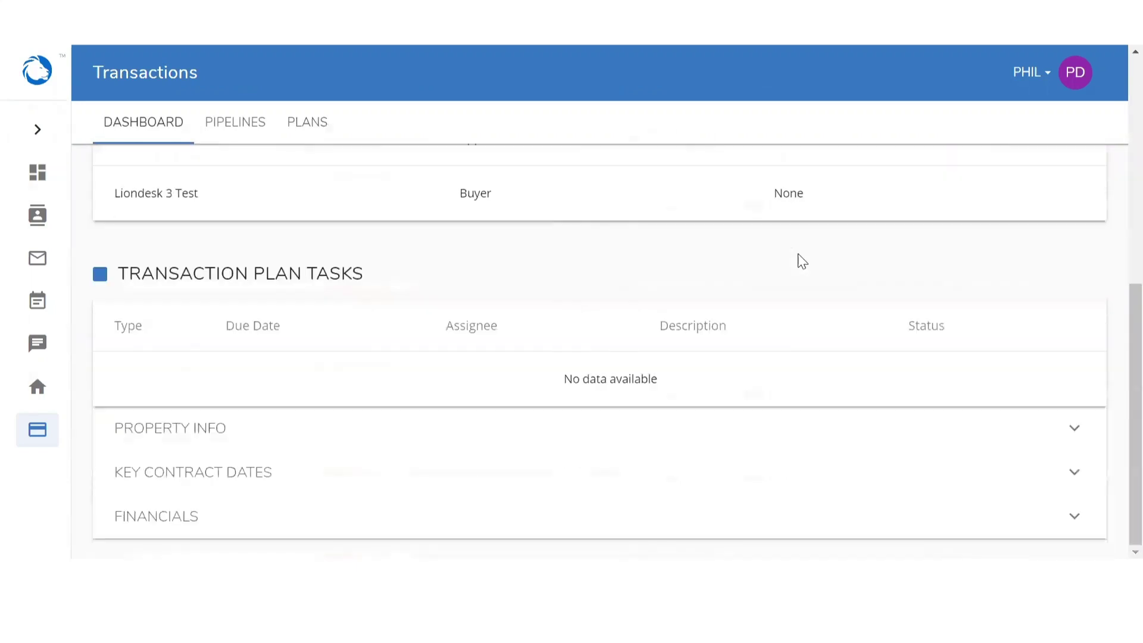
{"action": "left_click", "coordinate": [603, 381]}
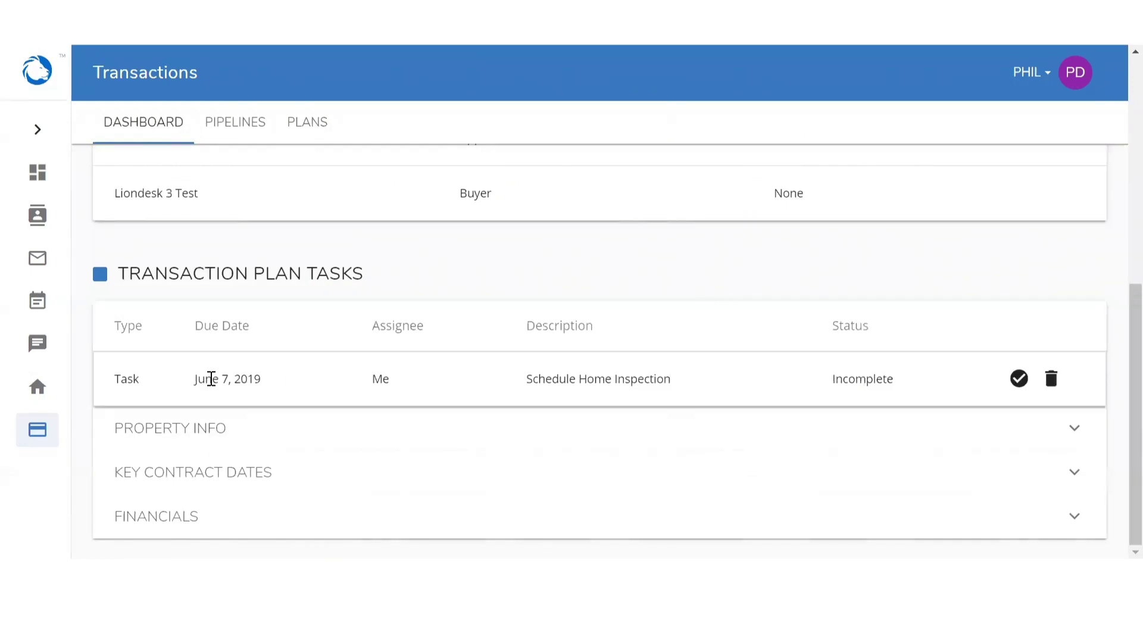
{"action": "left_click", "coordinate": [374, 377]}
{"action": "left_click", "coordinate": [574, 383]}
{"action": "left_click", "coordinate": [1018, 381]}
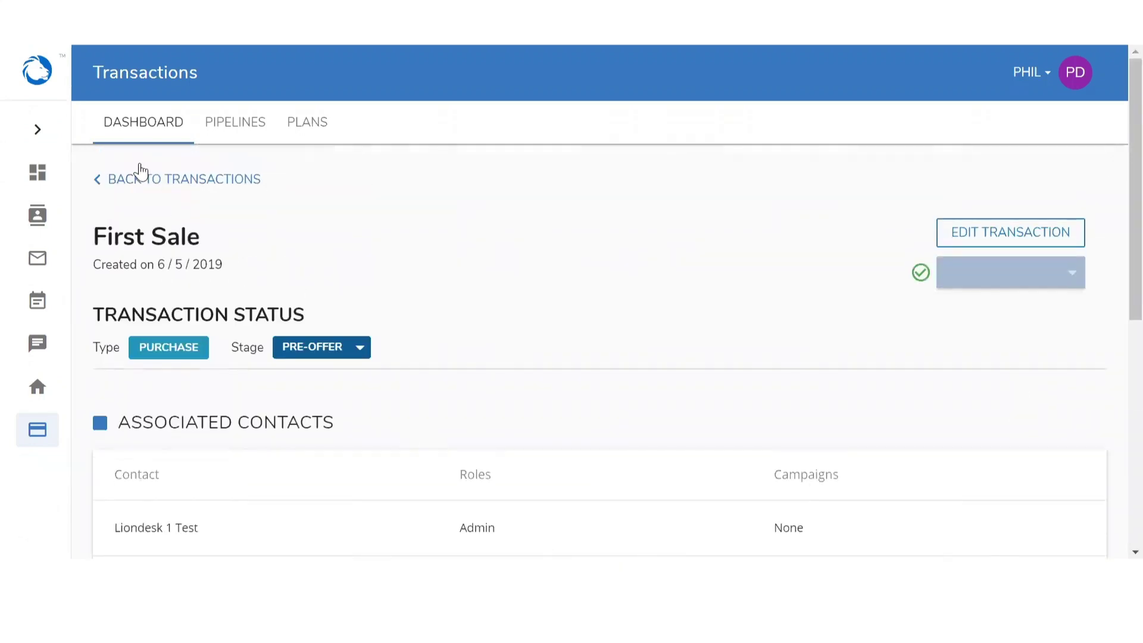
Show the Purchase pipeline board from Transactions and bring up the NEW STAGE options
{"action": "left_click", "coordinate": [142, 187]}
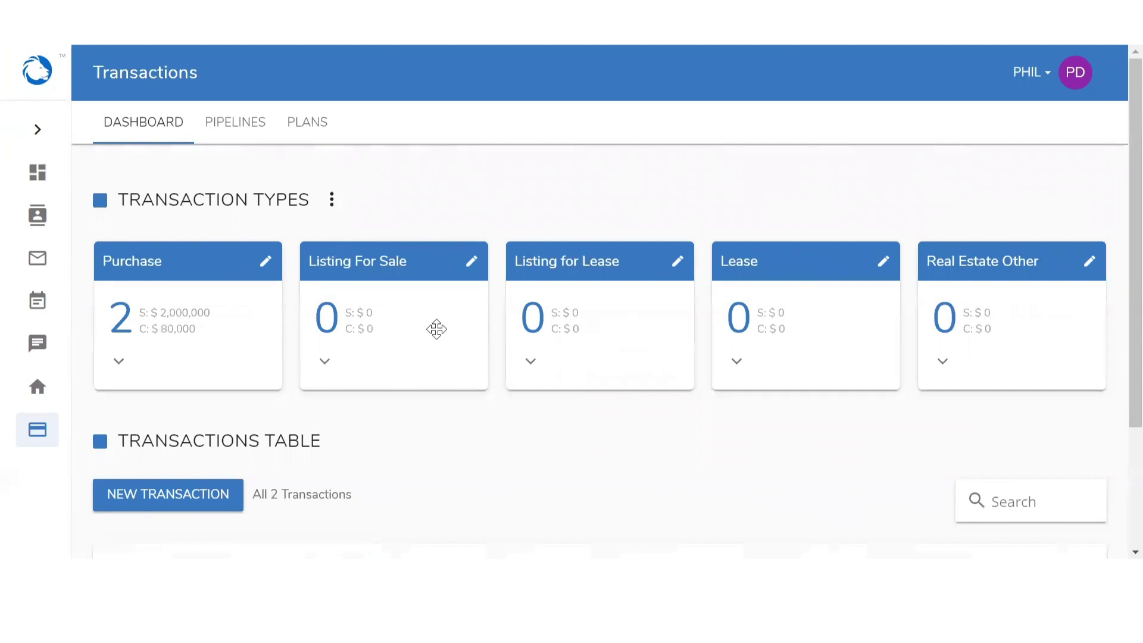
{"action": "left_click", "coordinate": [229, 131]}
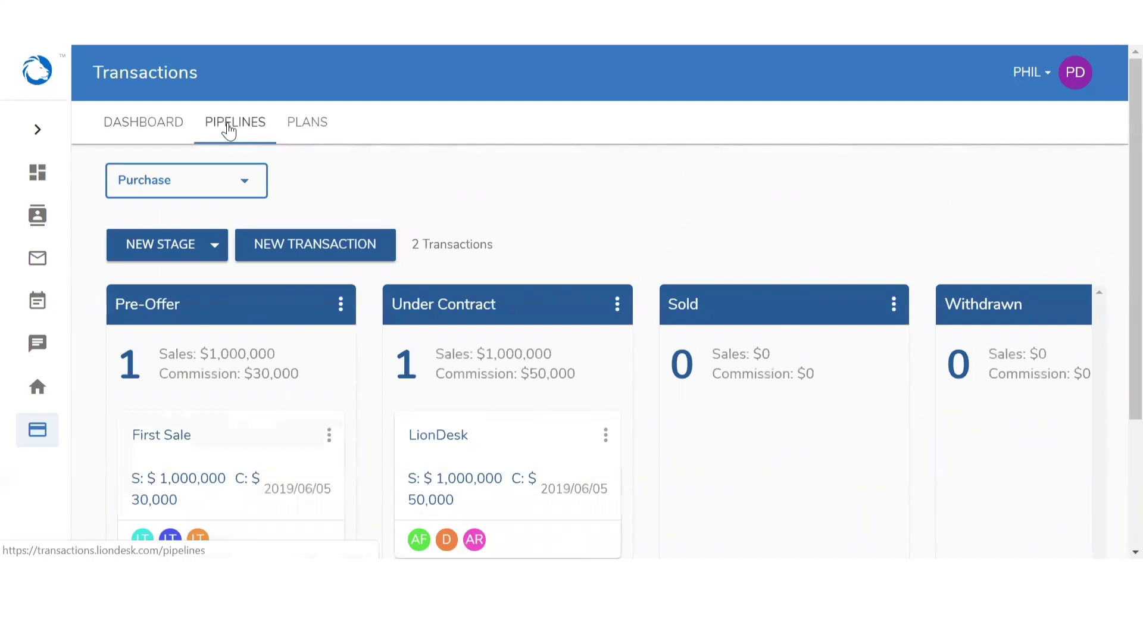
{"action": "left_click", "coordinate": [189, 191]}
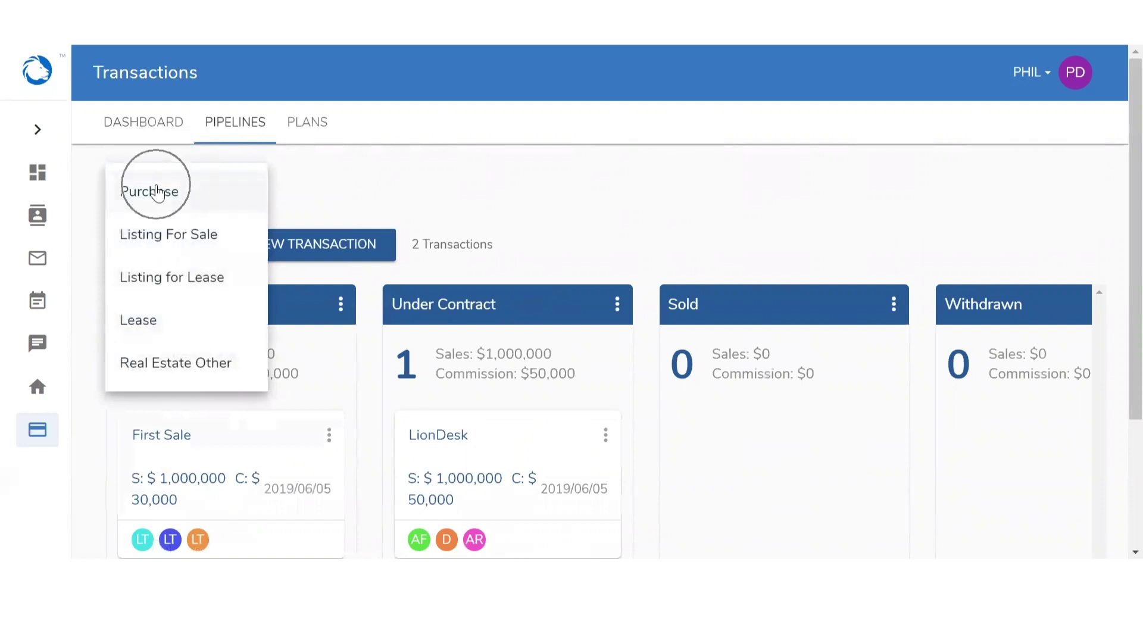
{"action": "left_click", "coordinate": [157, 193]}
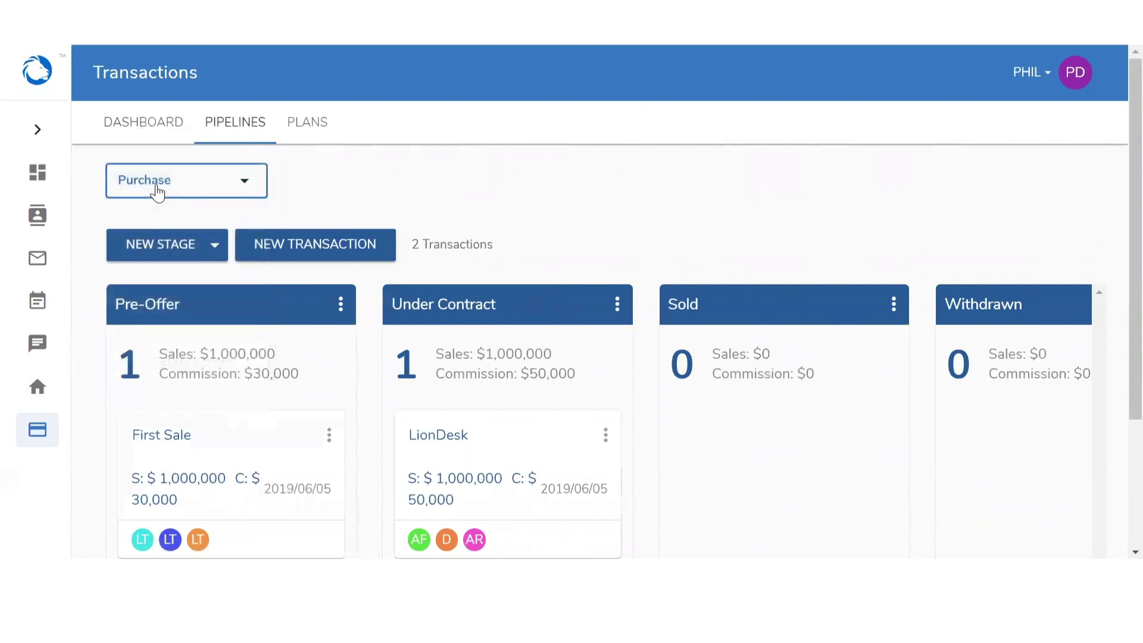
{"action": "scroll", "coordinate": [516, 165], "scroll_direction": "down", "scroll_amount": 2}
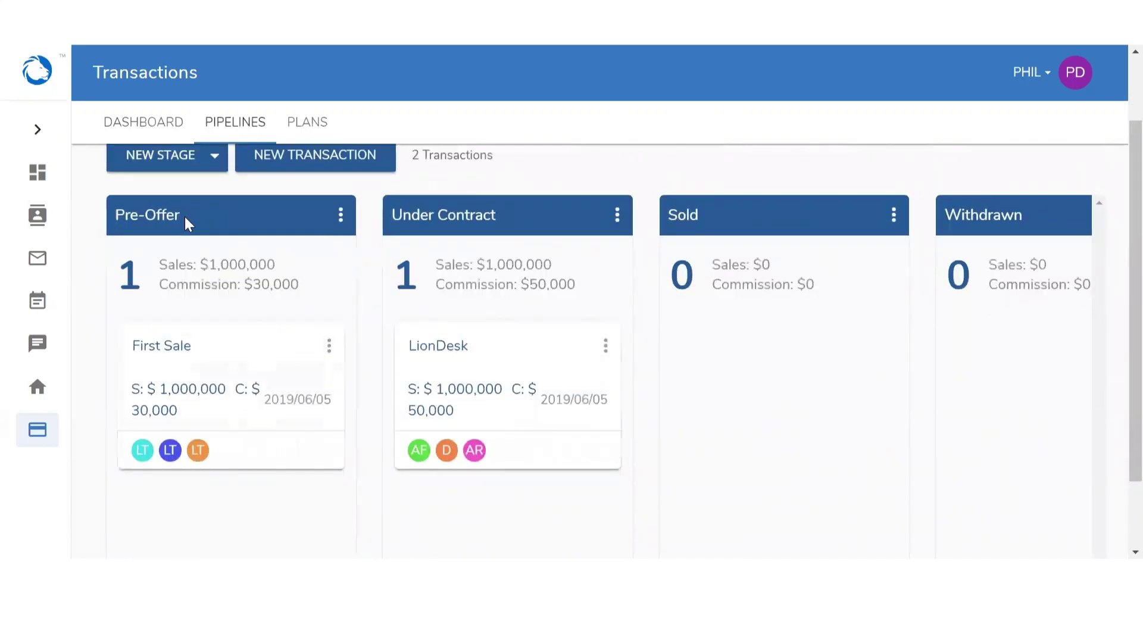
{"action": "left_click", "coordinate": [469, 236]}
{"action": "scroll", "coordinate": [198, 386], "scroll_direction": "down", "scroll_amount": 2}
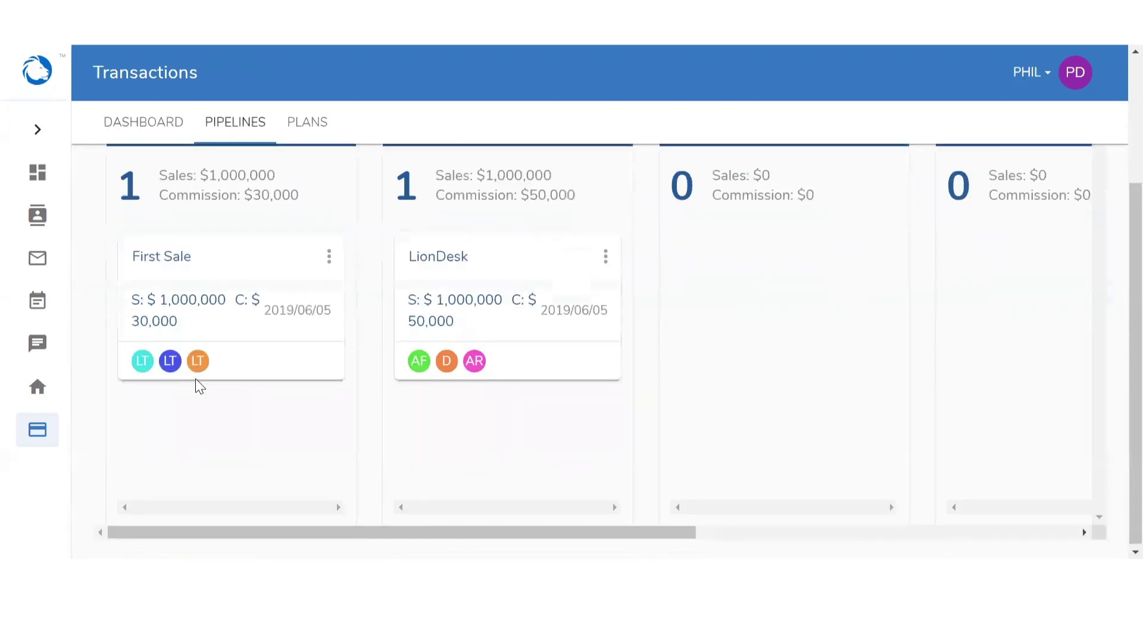
{"action": "scroll", "coordinate": [194, 379], "scroll_direction": "up", "scroll_amount": 3}
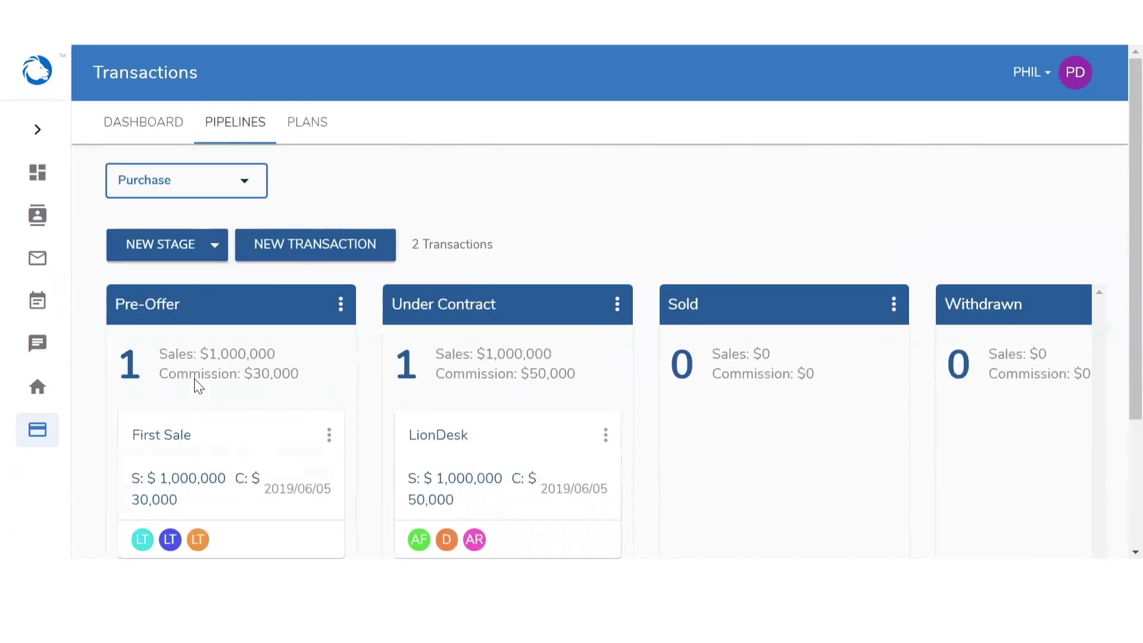
{"action": "left_click", "coordinate": [316, 247]}
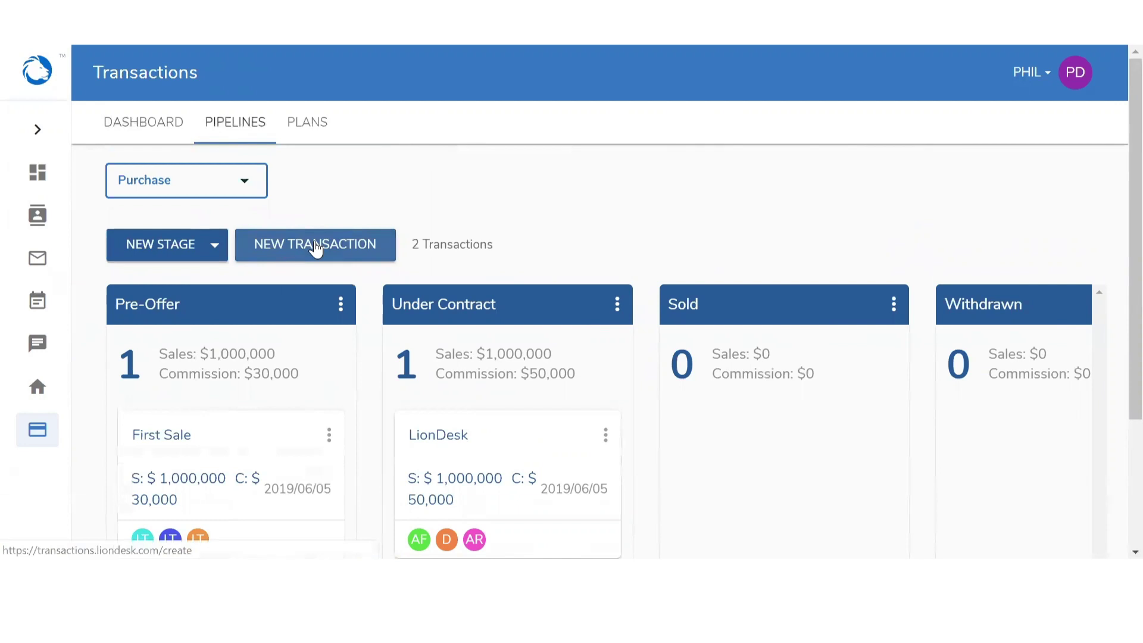
{"action": "left_click", "coordinate": [160, 254]}
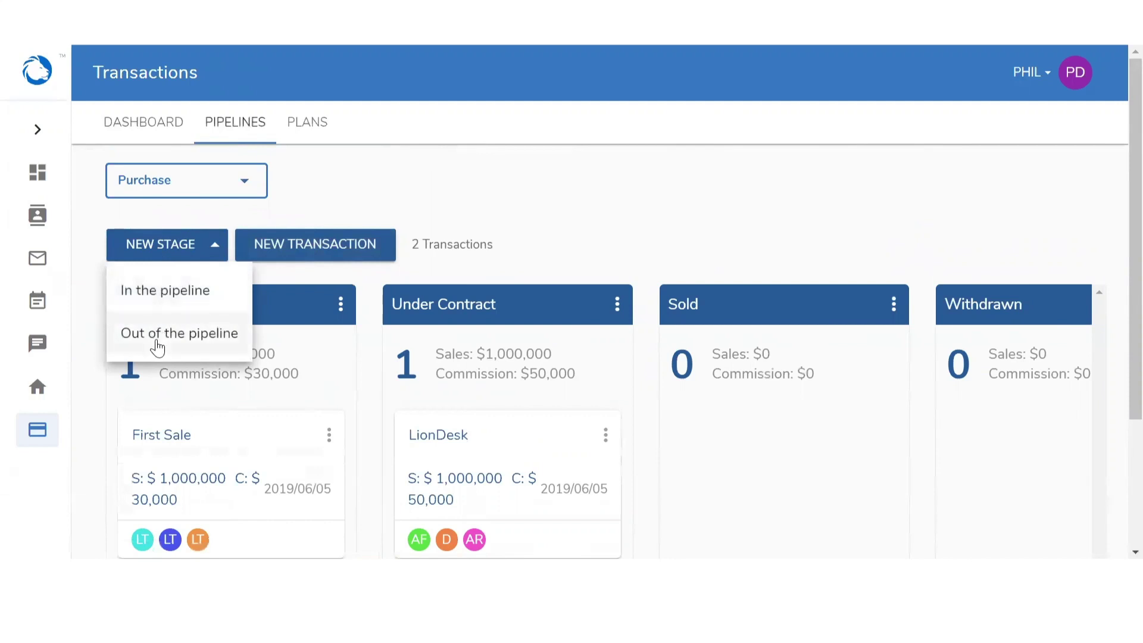
Add an 'Out of the pipeline' stage titled 'Initial Consultation', correcting its spelling
{"action": "left_click", "coordinate": [161, 291]}
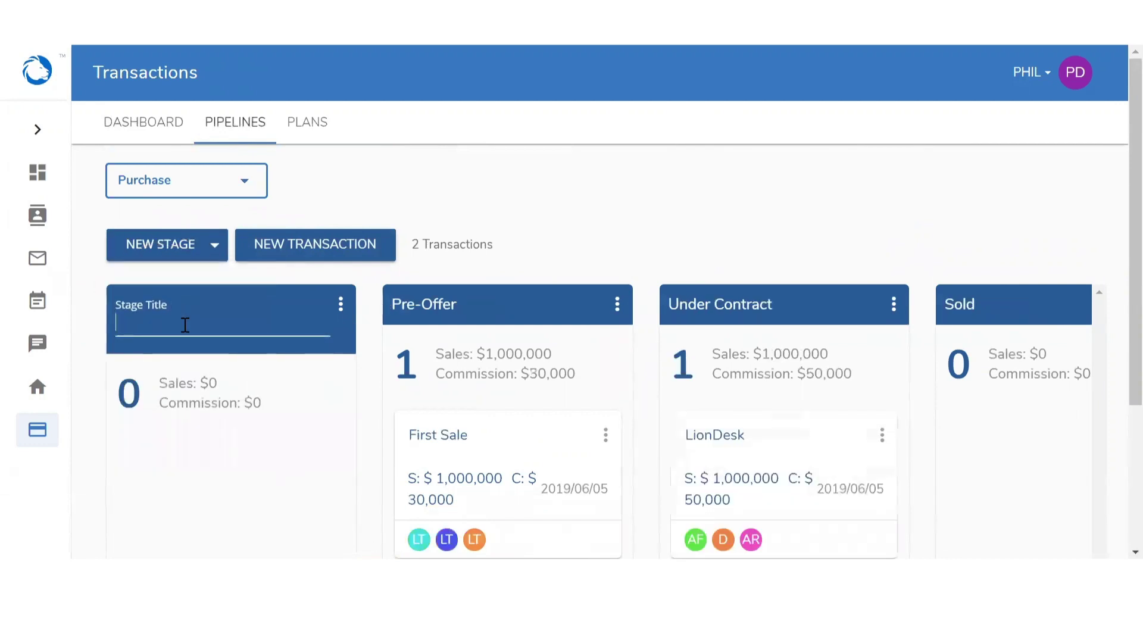
{"action": "type", "text": "Initial Consulatation"}
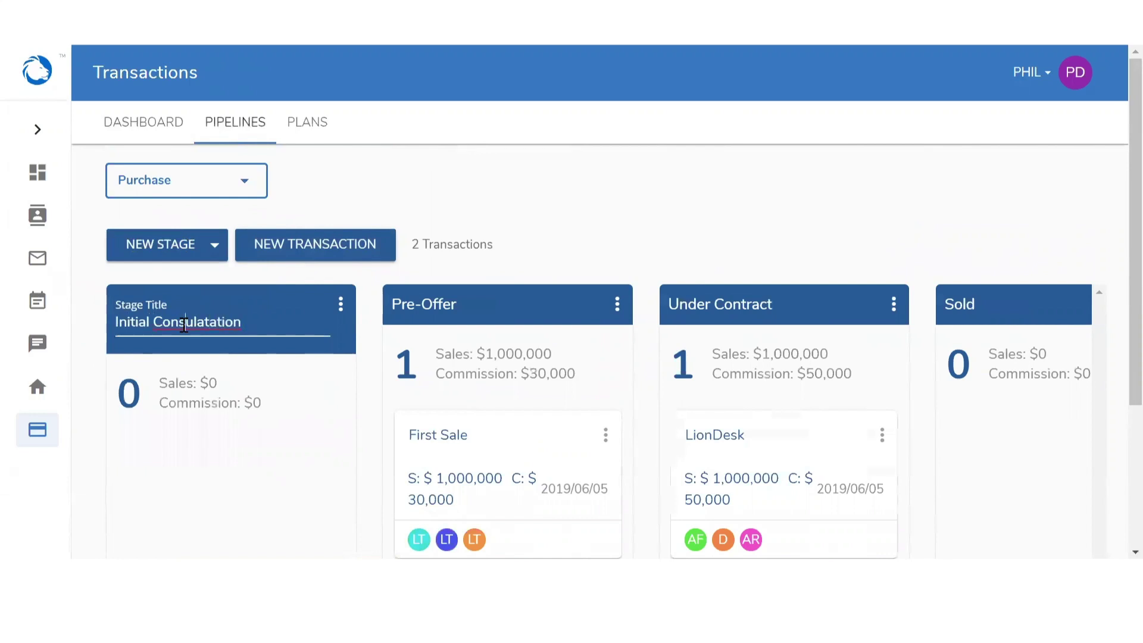
{"action": "right_click", "coordinate": [184, 324]}
{"action": "left_click", "coordinate": [245, 88]}
{"action": "key", "text": "Return"}
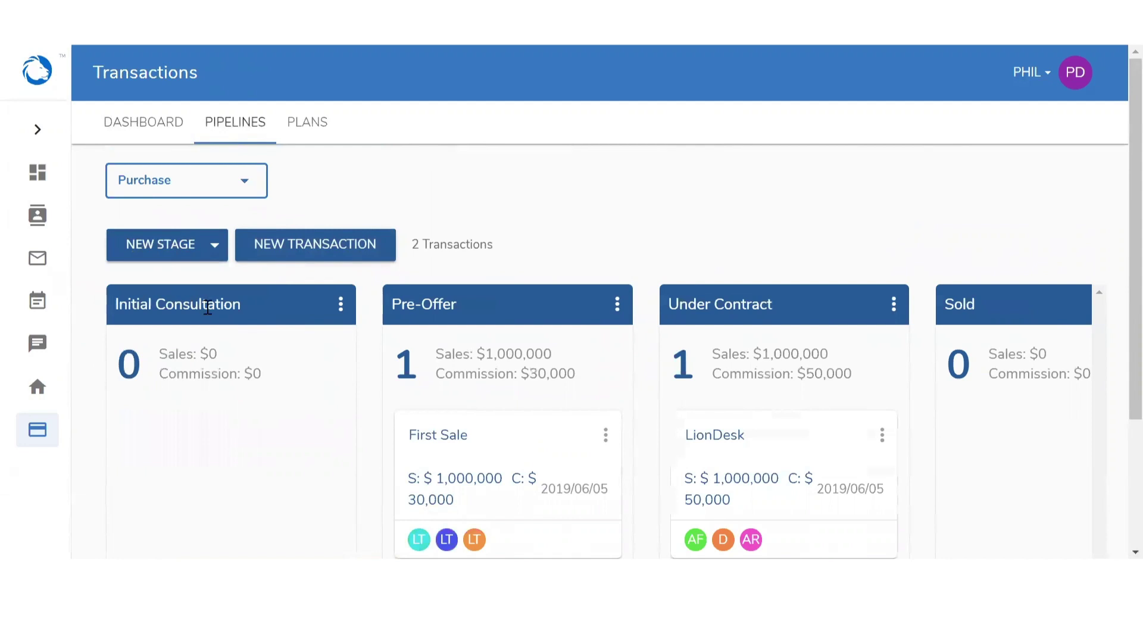
{"action": "left_click", "coordinate": [208, 307]}
{"action": "scroll", "coordinate": [218, 303], "scroll_direction": "down", "scroll_amount": 3}
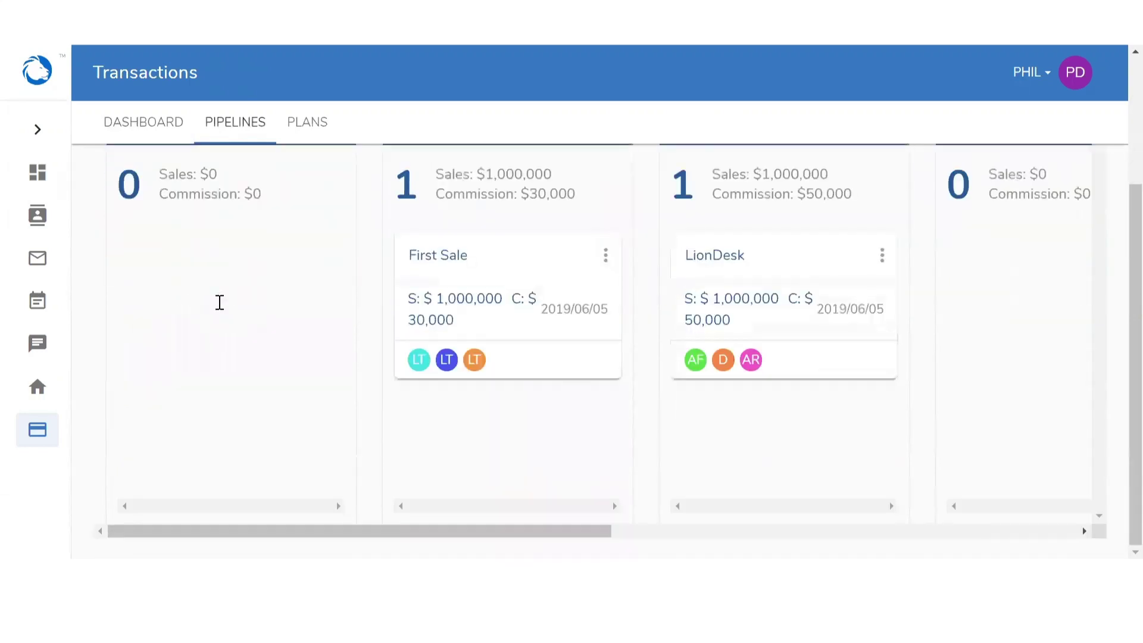
{"action": "scroll", "coordinate": [218, 304], "scroll_direction": "up", "scroll_amount": 3}
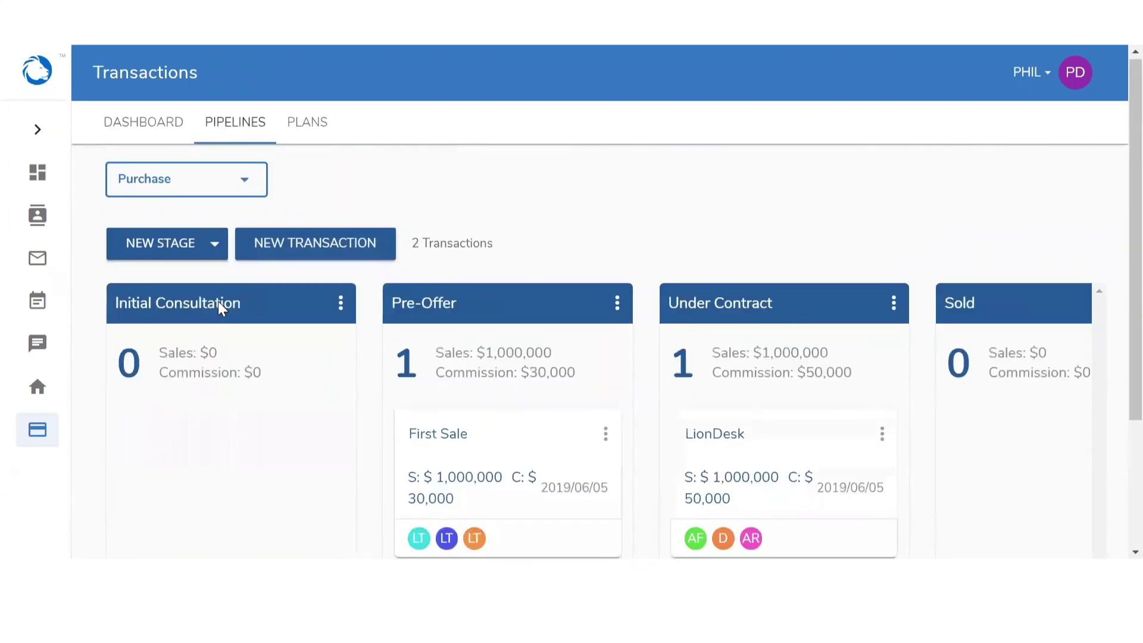
Select Listing For Sale from the pipeline type dropdown
{"action": "left_click", "coordinate": [186, 187]}
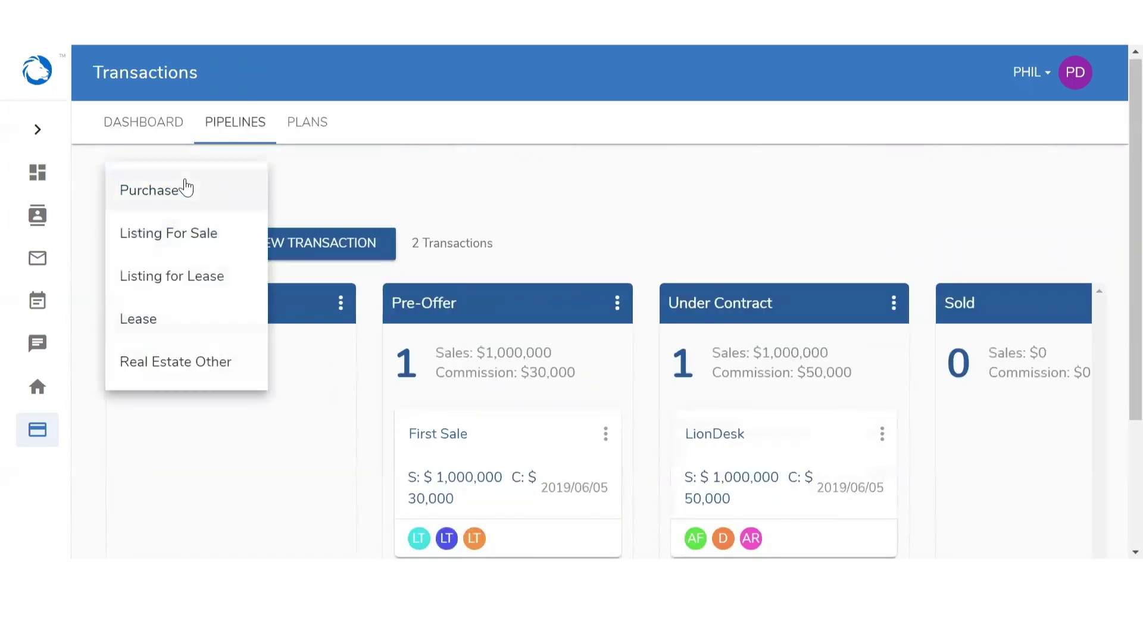
{"action": "left_click", "coordinate": [182, 234]}
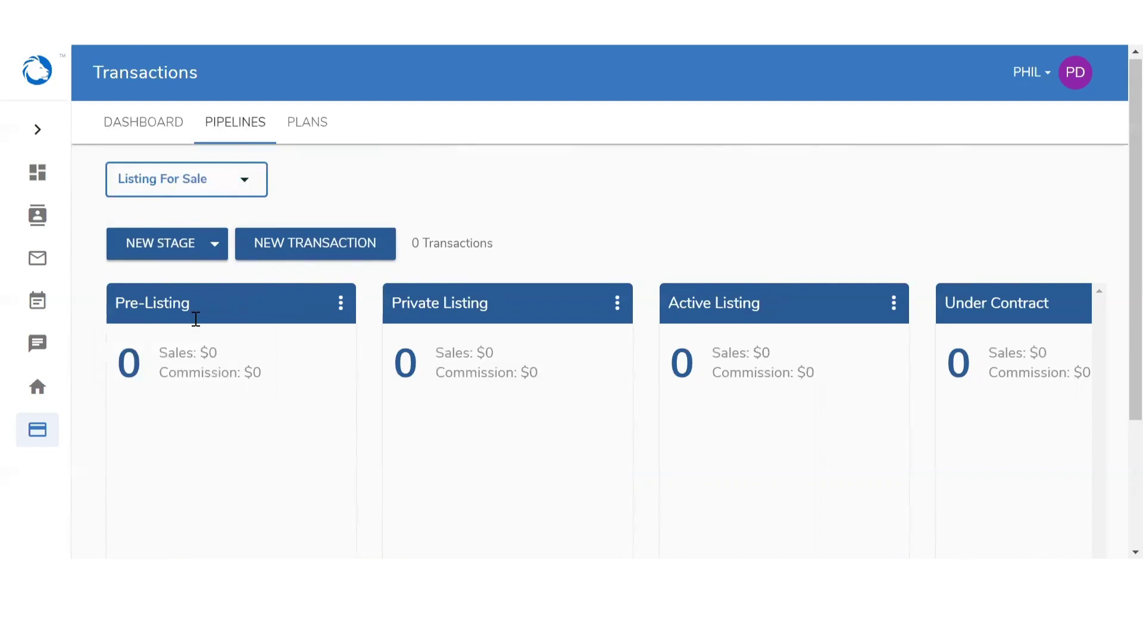
{"action": "left_click", "coordinate": [286, 253]}
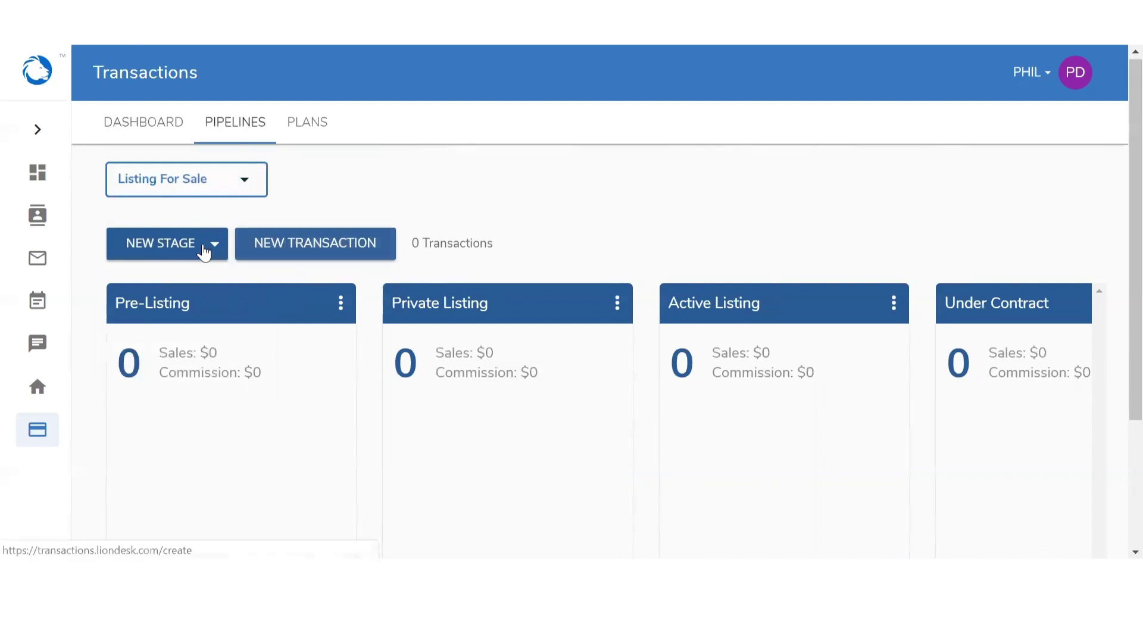